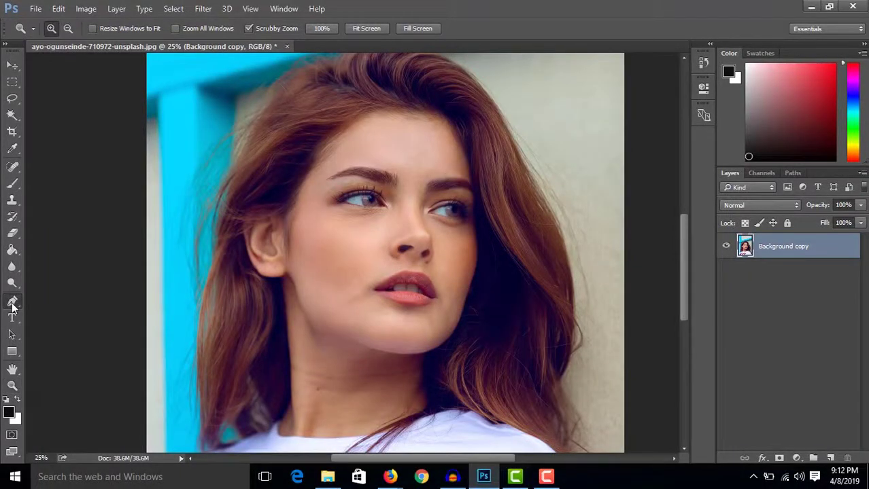
Switch to the Pen tool in Path mode on the opened portrait's Background copy layer.
click(12, 305)
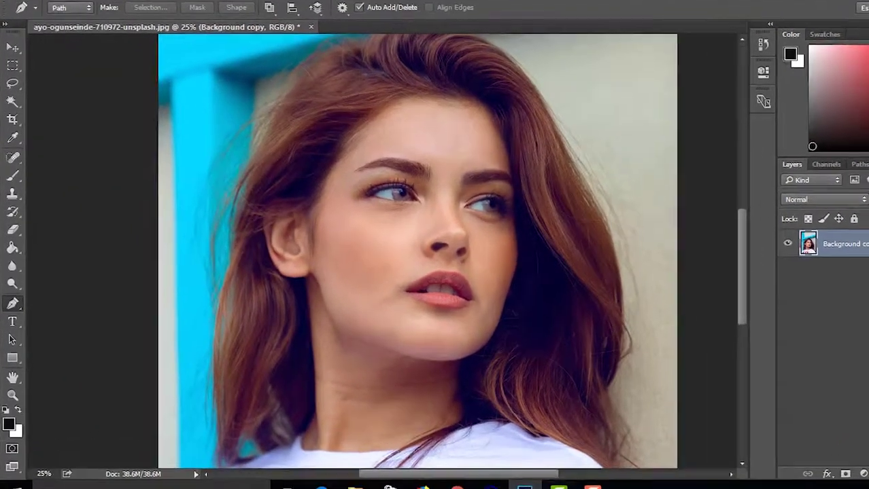
Add an empty Layer 1 and set the brush to a 10 px hard round tip.
click(826, 457)
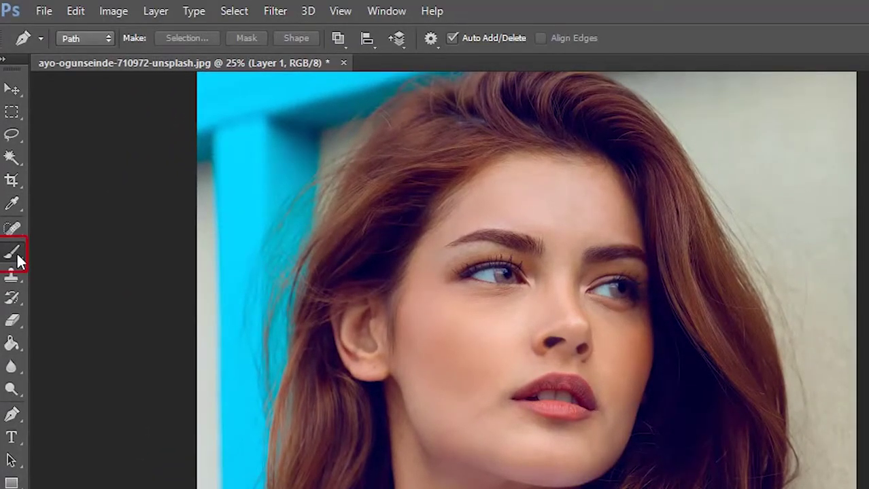
click(18, 257)
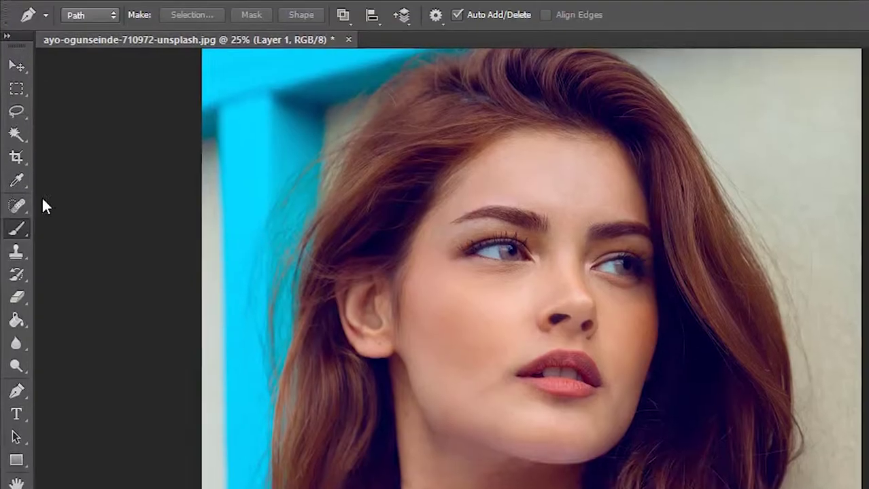
click(84, 39)
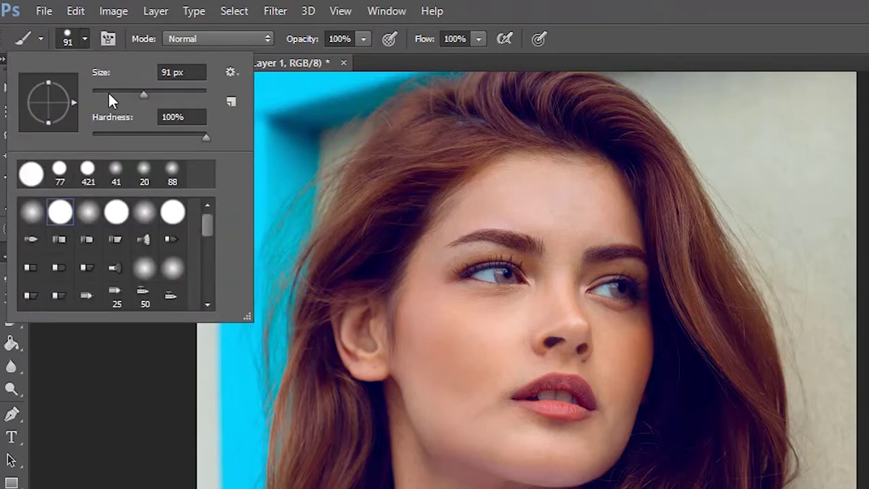
drag(104, 95, 98, 95)
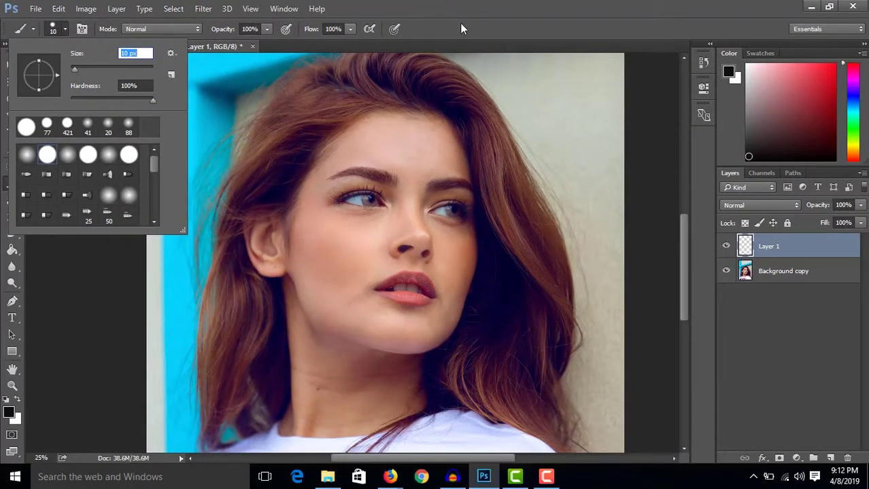
key(Return)
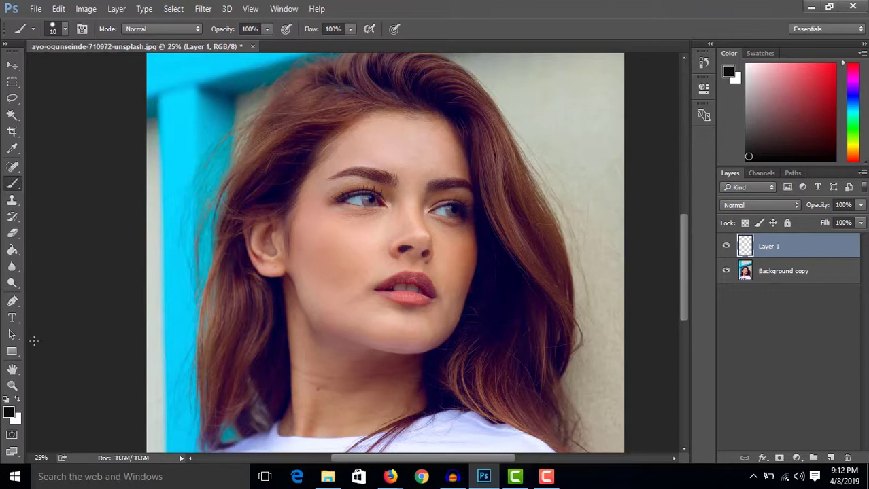
click(12, 301)
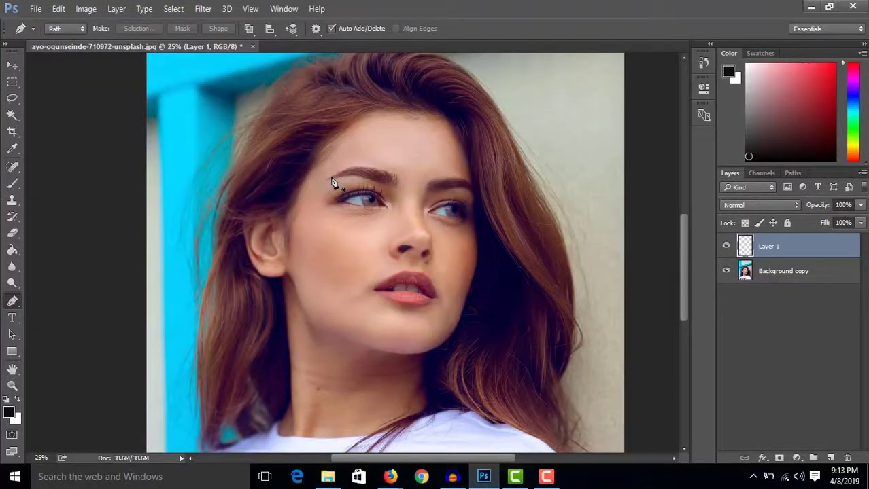
Draw a closed pen path around the left eyebrow with a sharp middle corner.
click(269, 145)
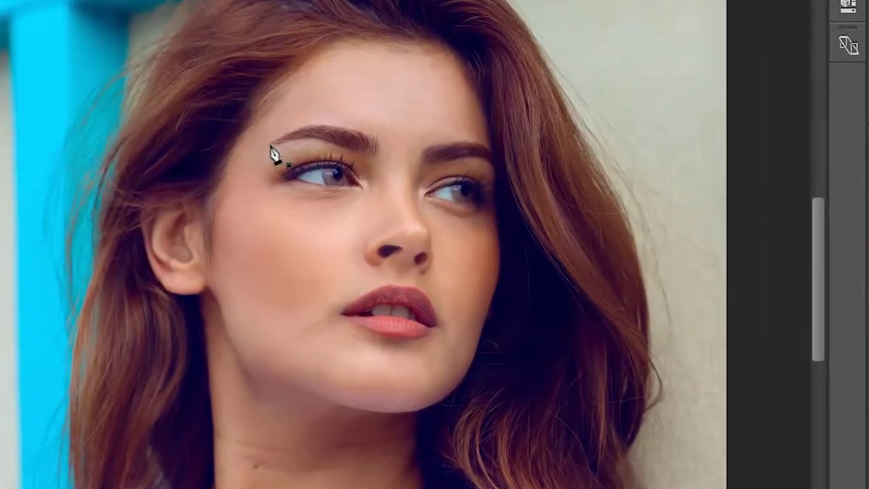
mouse_move(368, 150)
mouse_down()
mouse_move(464, 178)
mouse_move(419, 183)
mouse_up()
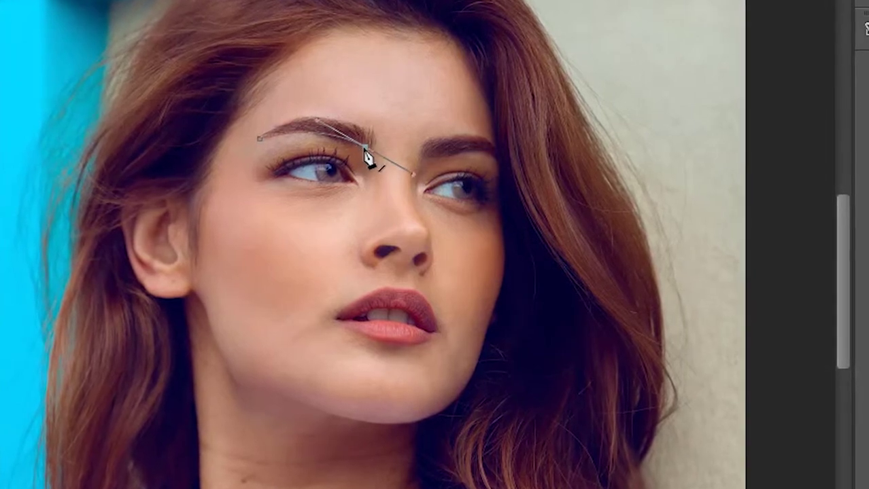
alt+click(365, 148)
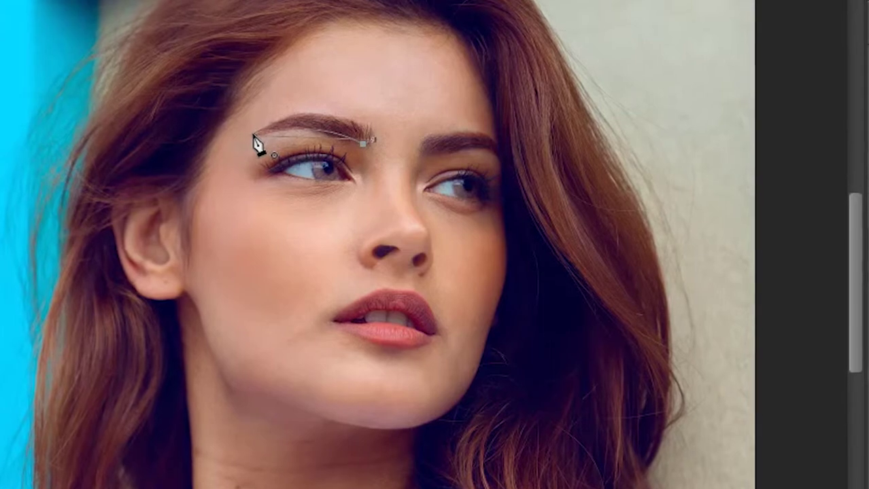
mouse_move(254, 135)
mouse_down()
mouse_move(204, 159)
mouse_move(178, 189)
mouse_up()
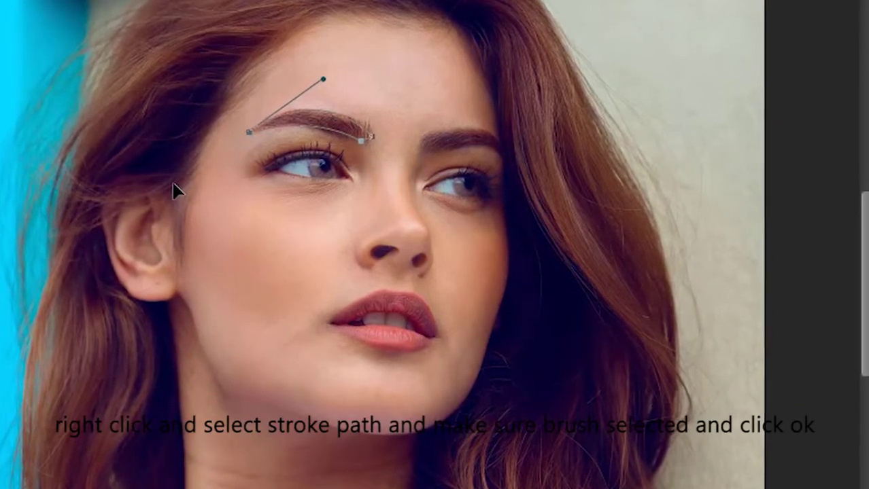
Stroke the eyebrow path with the black brush on Layer 1, then delete the path.
right_click(343, 129)
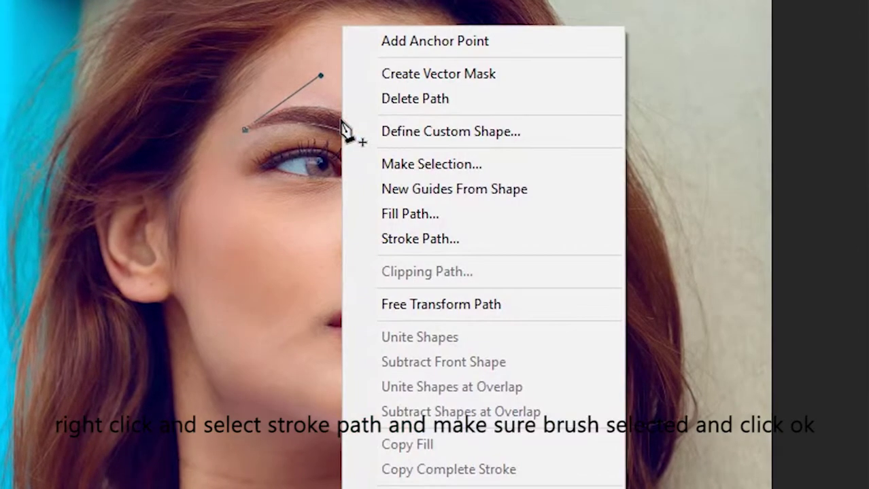
click(436, 250)
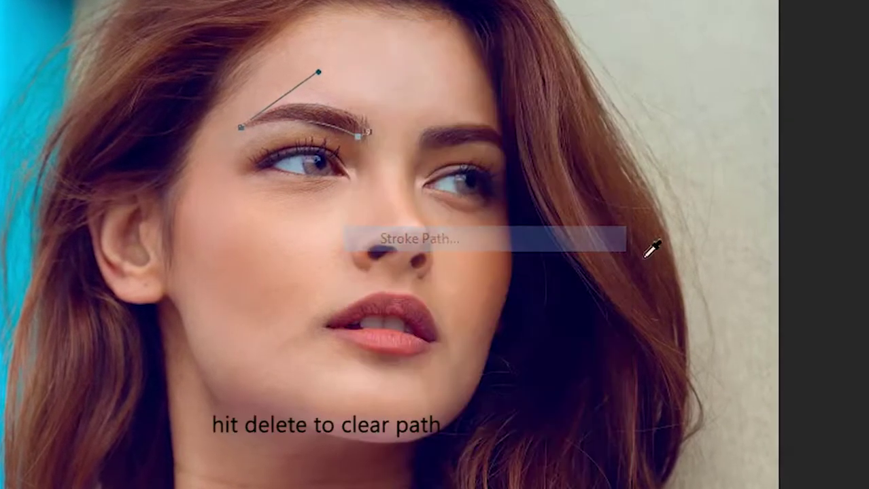
click(597, 94)
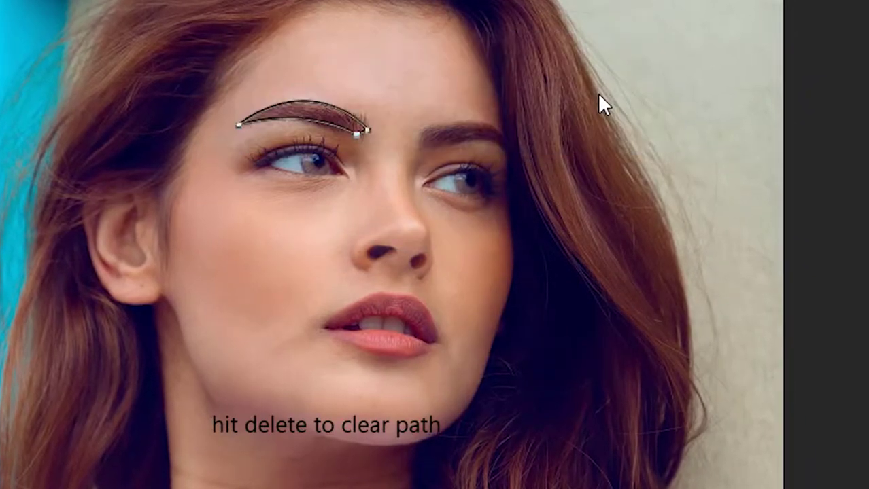
key(Delete)
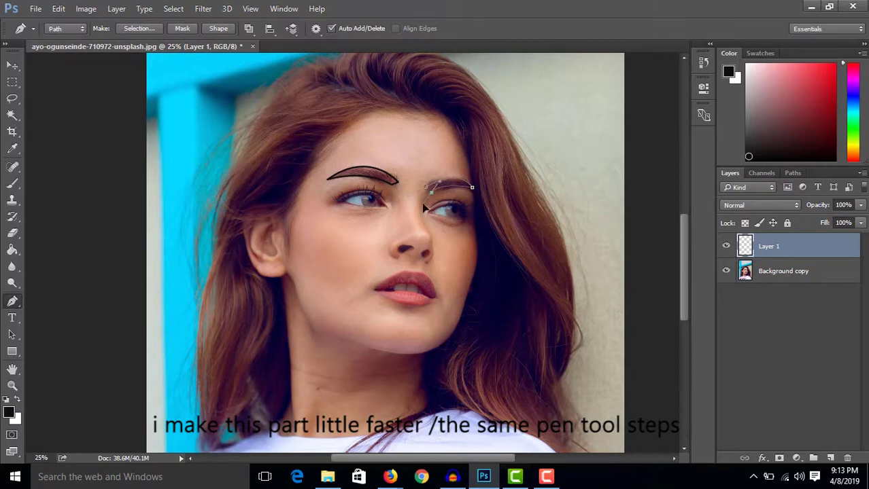
Stroke the second eyebrow outline and the eye's lower lash line in black.
right_click(474, 228)
click(514, 157)
key(ctrl+plus)
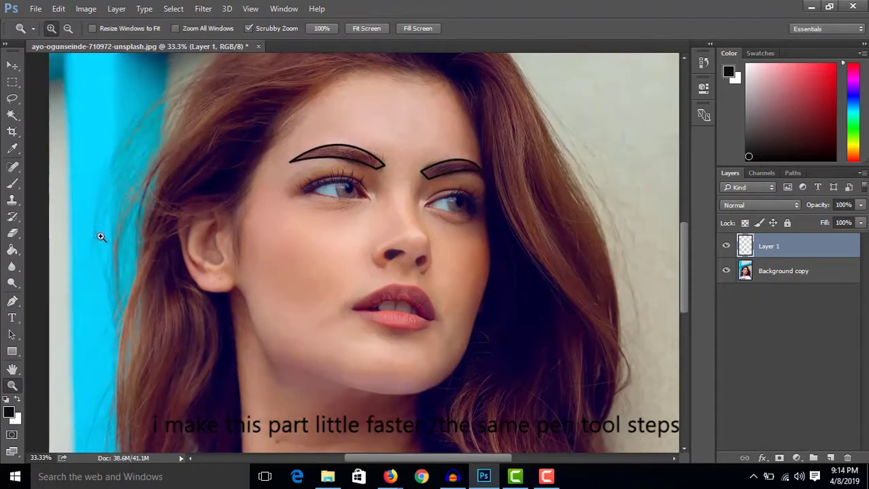
click(303, 188)
drag(362, 181, 365, 183)
right_click(365, 183)
click(513, 157)
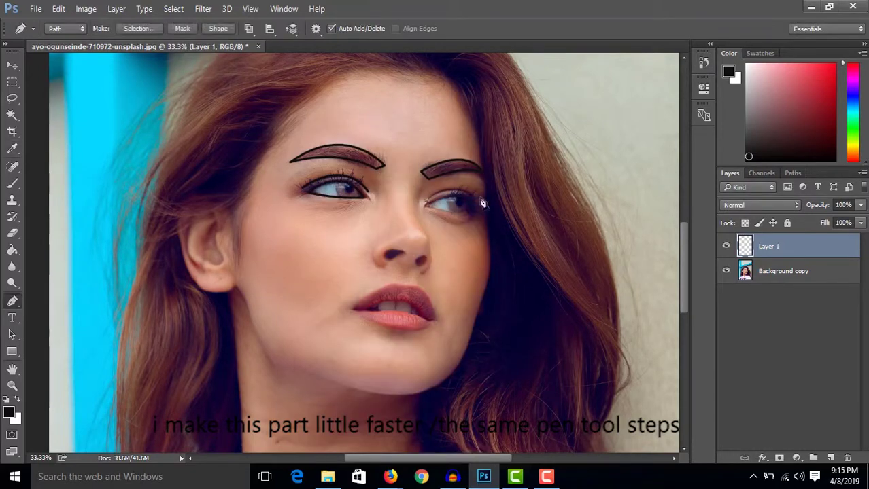
Stroke and clear the upper and lower eyelid paths of both eyes.
right_click(475, 221)
key(Return)
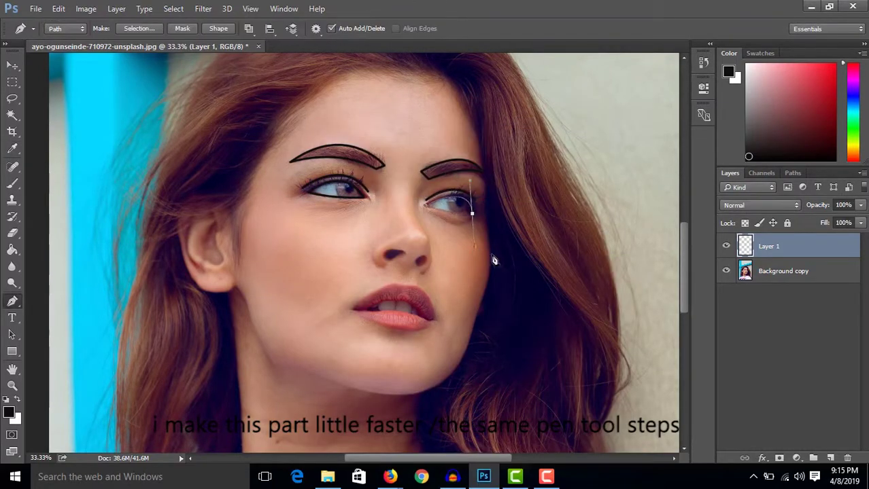
right_click(450, 204)
click(535, 183)
key(Return)
right_click(342, 203)
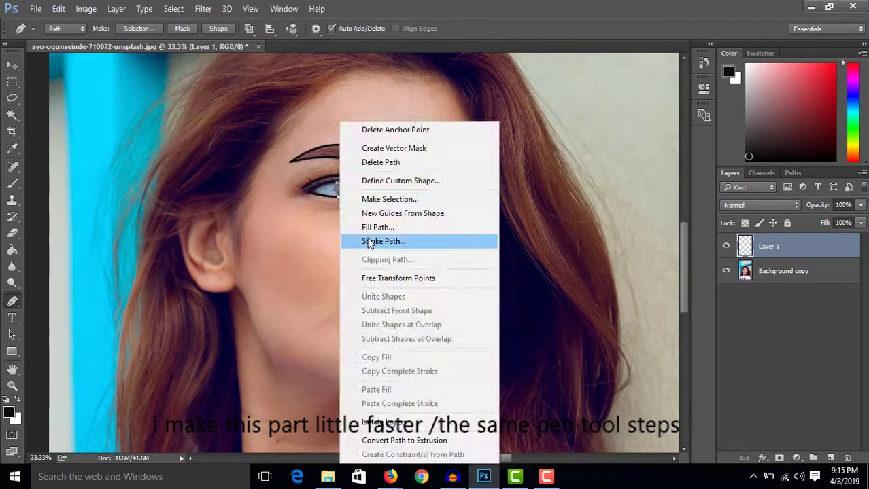
click(369, 241)
key(Return)
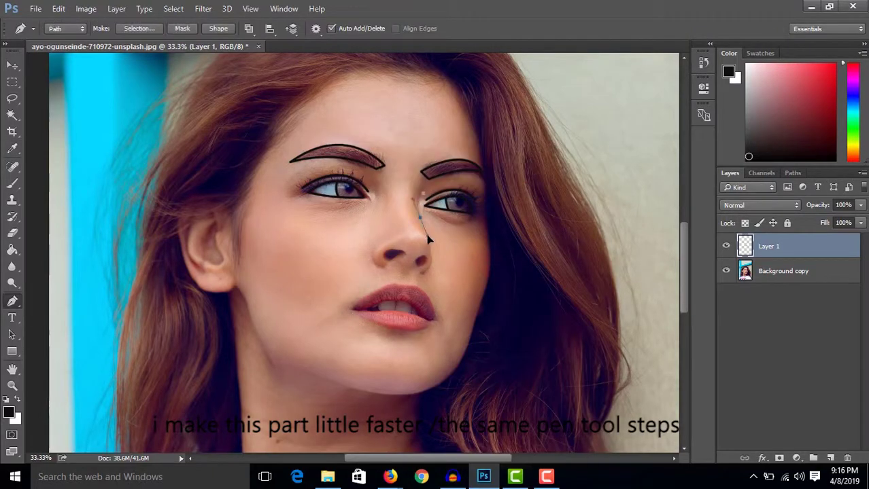
Stroke the nose outline, both nostrils and the nostril wing in black.
right_click(406, 259)
click(432, 297)
key(Return)
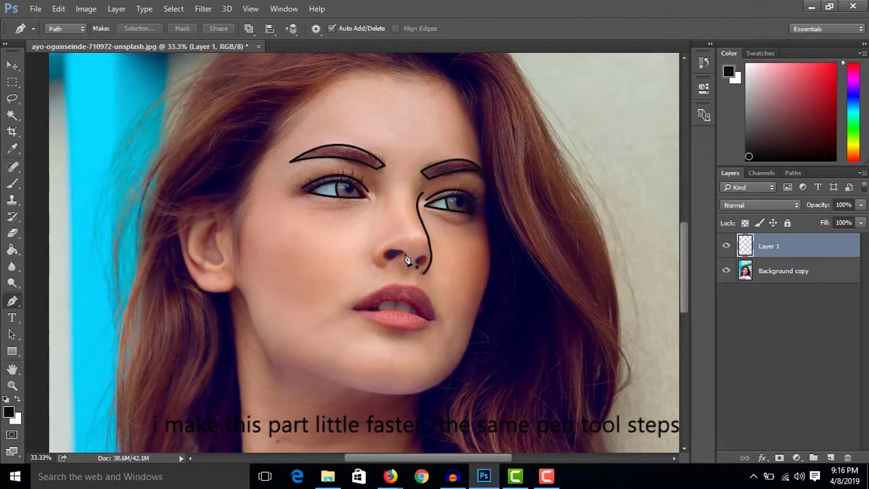
right_click(406, 261)
click(433, 298)
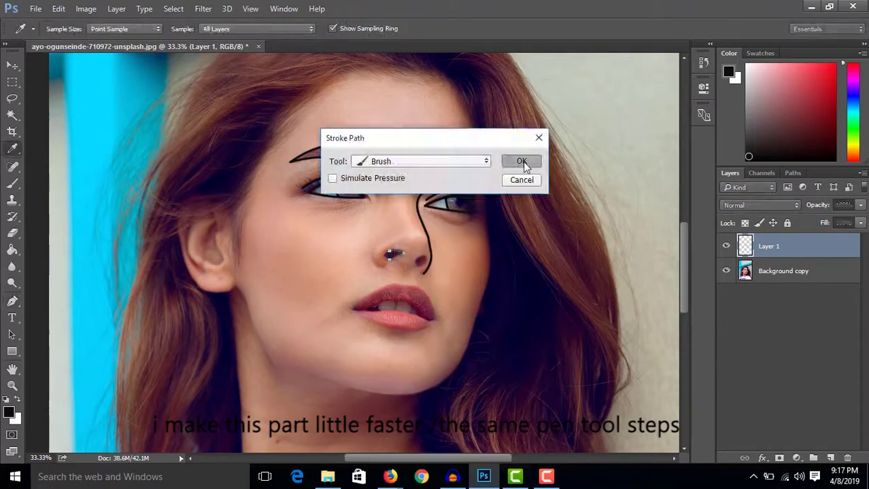
key(Return)
right_click(420, 262)
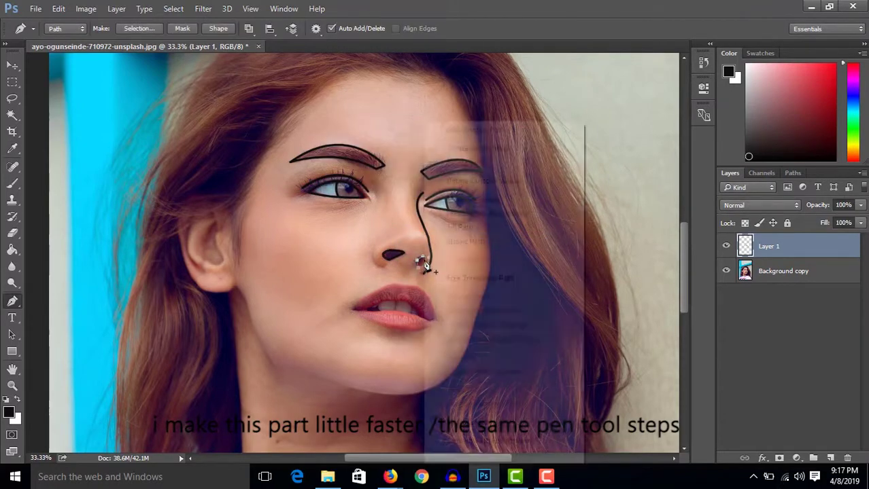
click(447, 297)
key(Return)
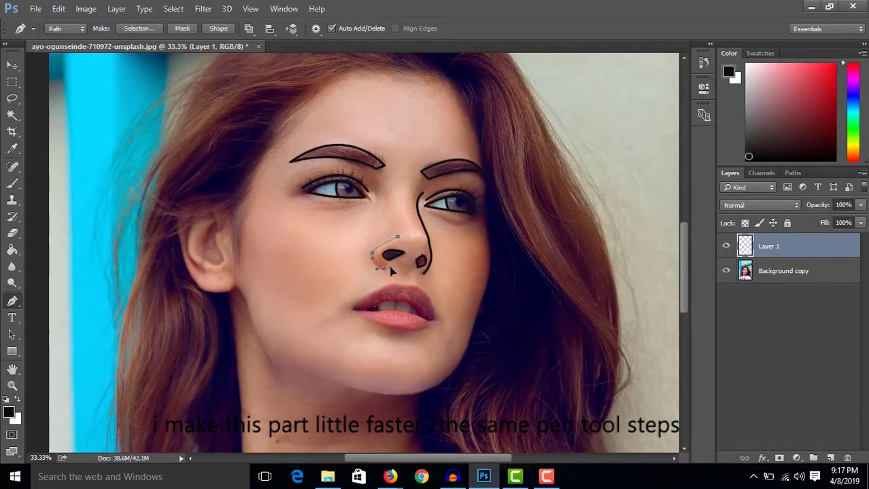
right_click(391, 270)
click(418, 308)
key(Return)
Trace the outer ear with a curved path and stroke it black.
scroll(232, 183, down, 2)
scroll(271, 239, down, 2)
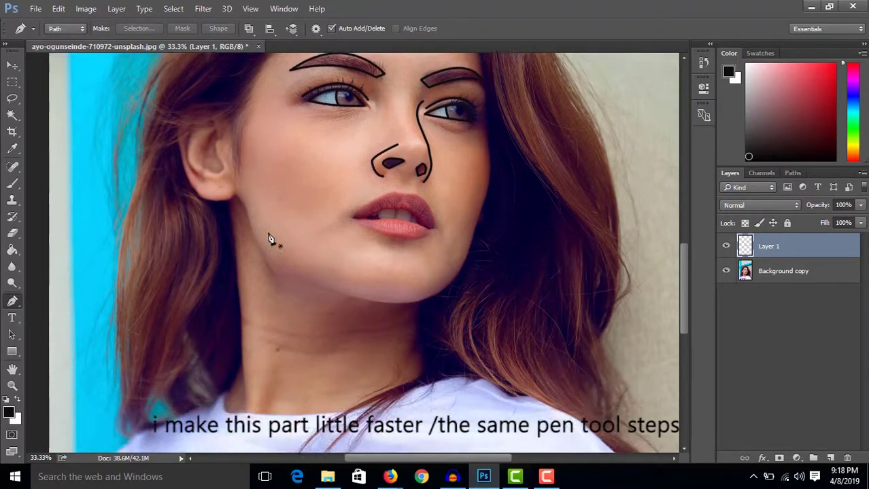
scroll(271, 239, up, 1)
click(231, 161)
drag(214, 151, 195, 153)
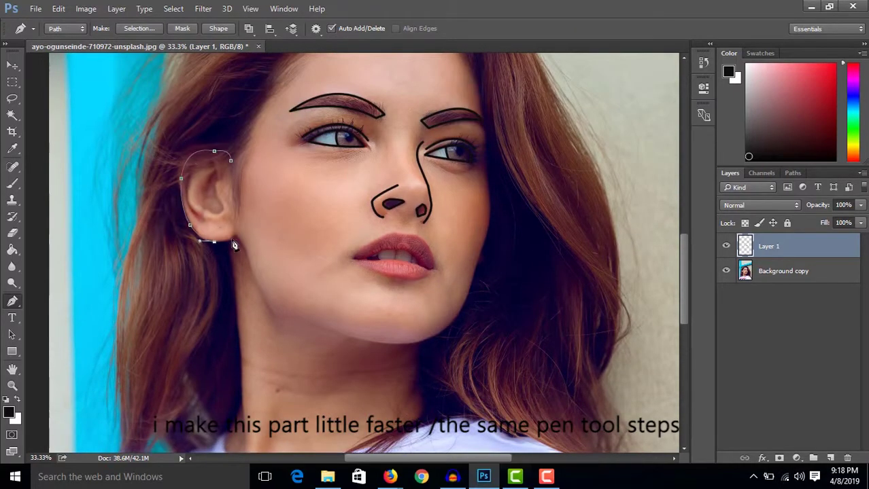
right_click(188, 141)
click(214, 176)
key(Return)
Stroke the remaining ear path and the inner ear detail.
right_click(197, 230)
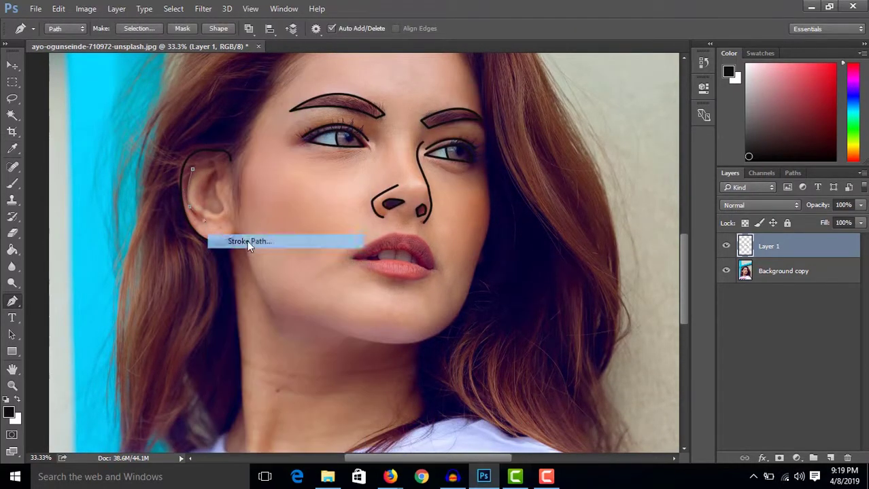
click(247, 241)
key(Return)
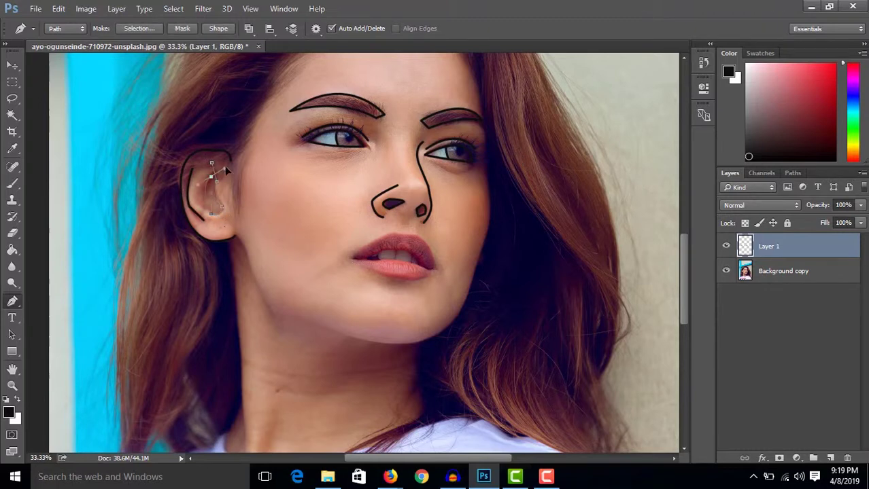
right_click(227, 171)
click(259, 265)
click(518, 165)
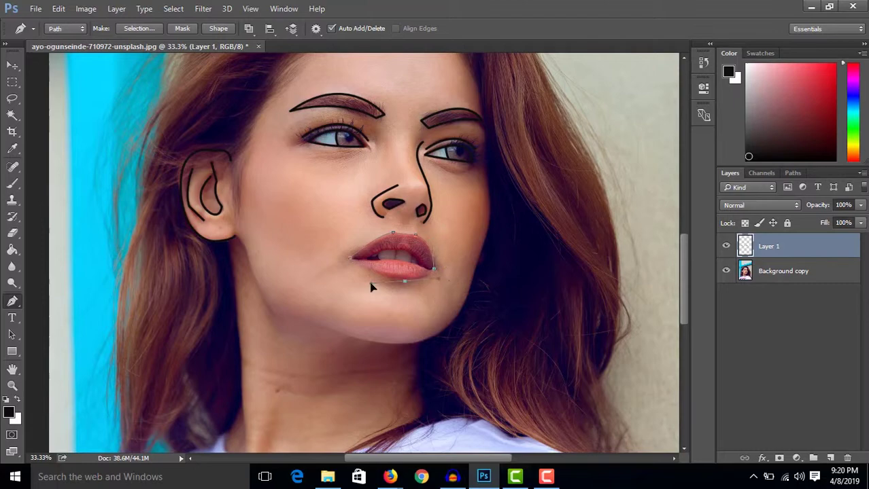
Stroke the lip outline and the inner lip line in black.
right_click(330, 243)
click(361, 337)
key(Return)
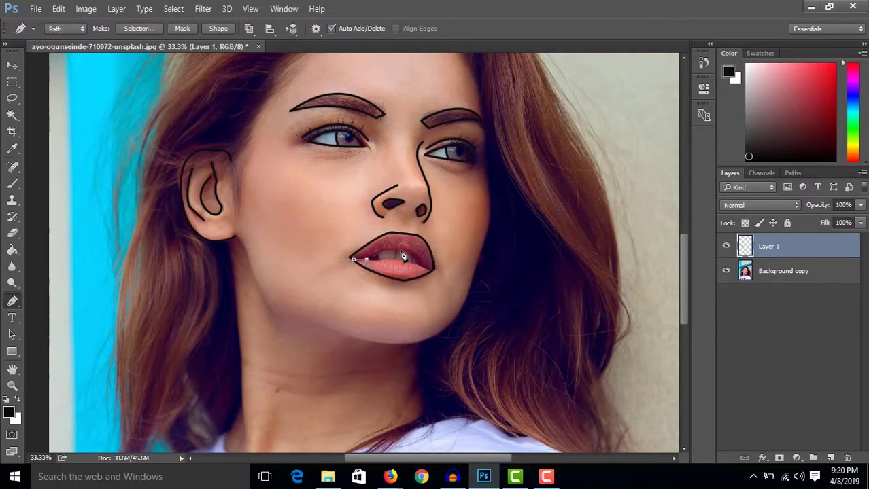
right_click(426, 272)
click(456, 336)
click(522, 164)
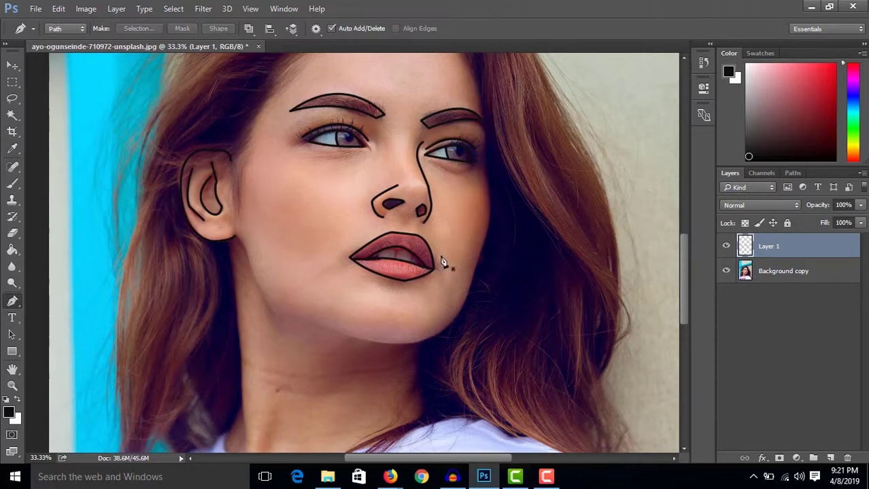
Reduce the brush size to 2 px for finer outlines.
key(v)
scroll(482, 266, up, 1)
click(12, 183)
click(31, 29)
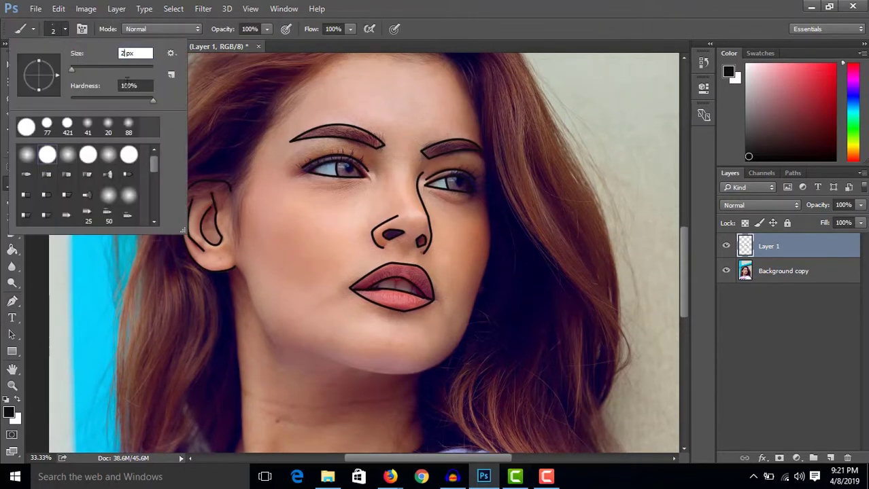
key(Escape)
scroll(340, 251, up, 1)
key(p)
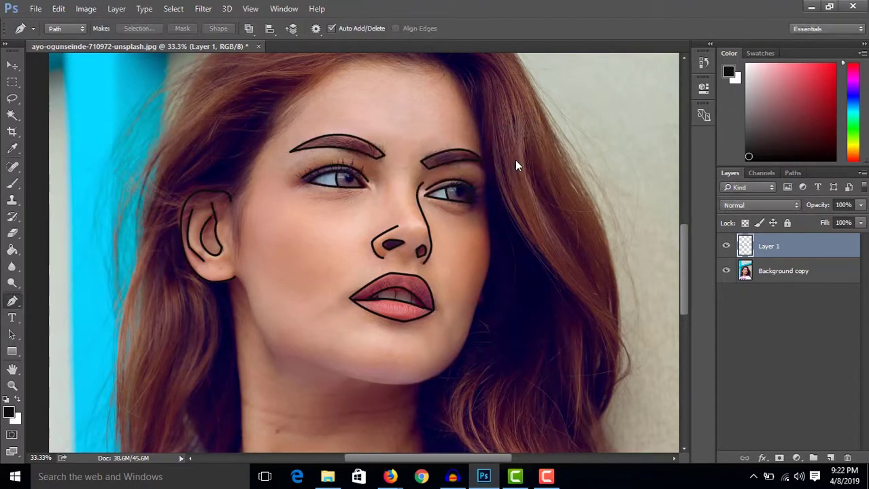
Stroke the neck path with the black 2 px line.
scroll(286, 268, down, 2)
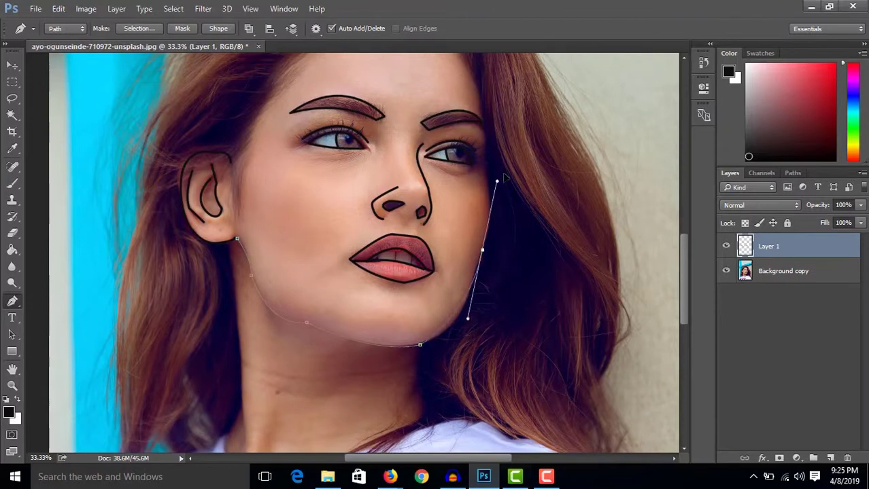
scroll(490, 128, up, 2)
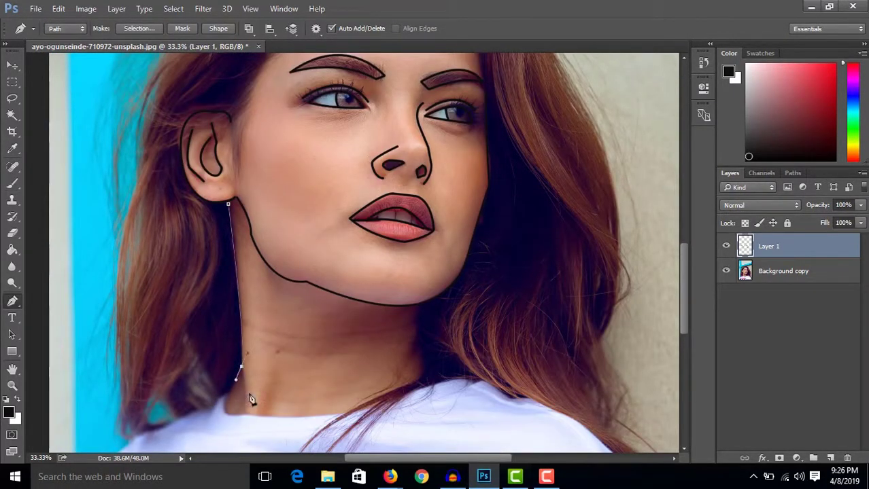
right_click(250, 399)
click(272, 146)
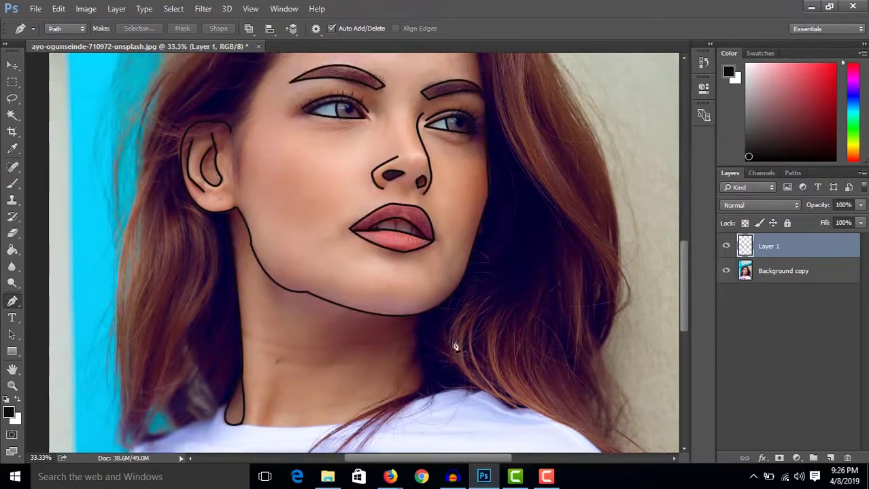
Trace a curved path along the shirt collar and shoulder.
scroll(449, 347, down, 2)
scroll(476, 306, down, 2)
drag(421, 297, 406, 304)
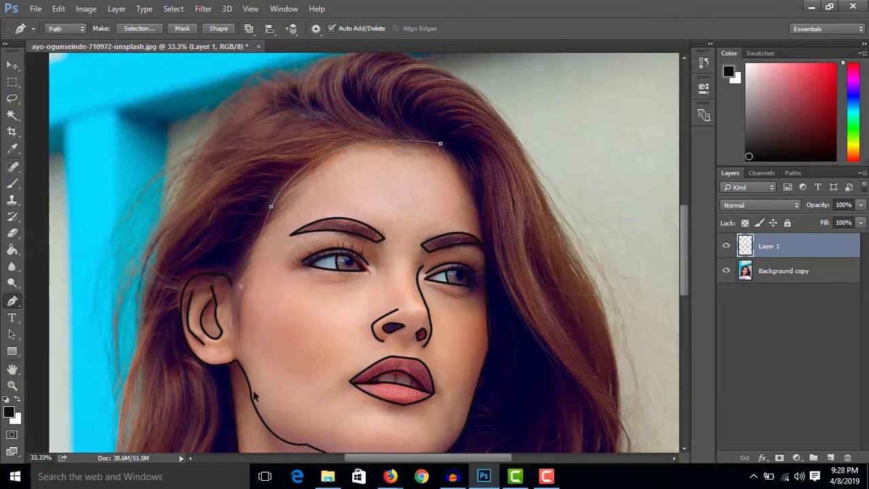
drag(231, 367, 264, 376)
scroll(231, 367, down, 2)
scroll(229, 344, down, 2)
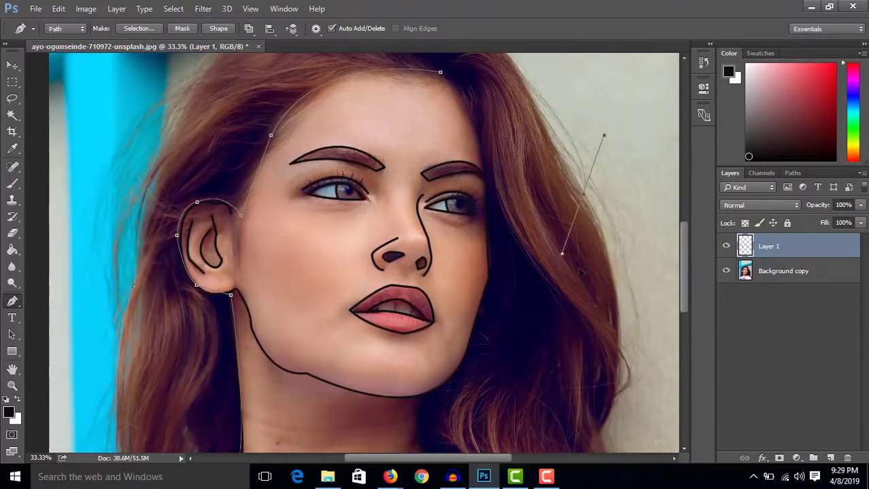
scroll(630, 196, up, 1)
scroll(629, 196, down, 2)
Trace the outer edge of the right-side hair down to the shoulder.
click(602, 227)
click(615, 322)
scroll(632, 272, down, 3)
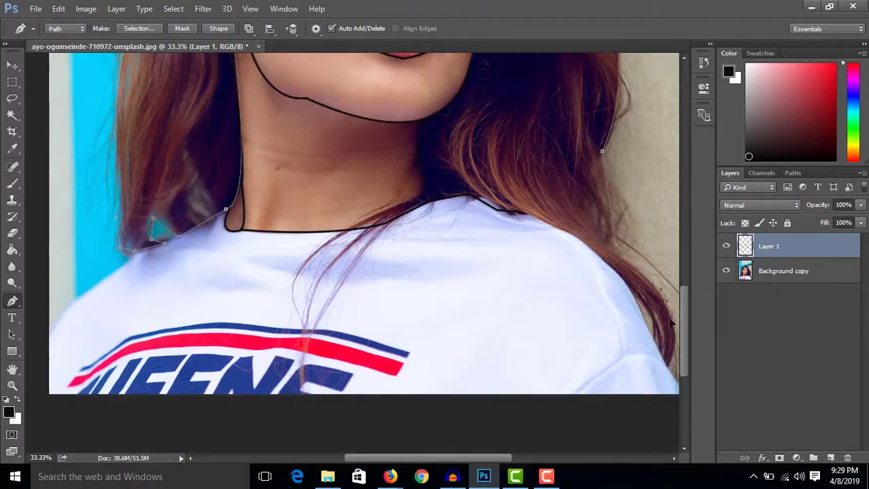
drag(658, 323, 668, 293)
click(424, 101)
scroll(499, 178, up, 1)
scroll(459, 162, up, 1)
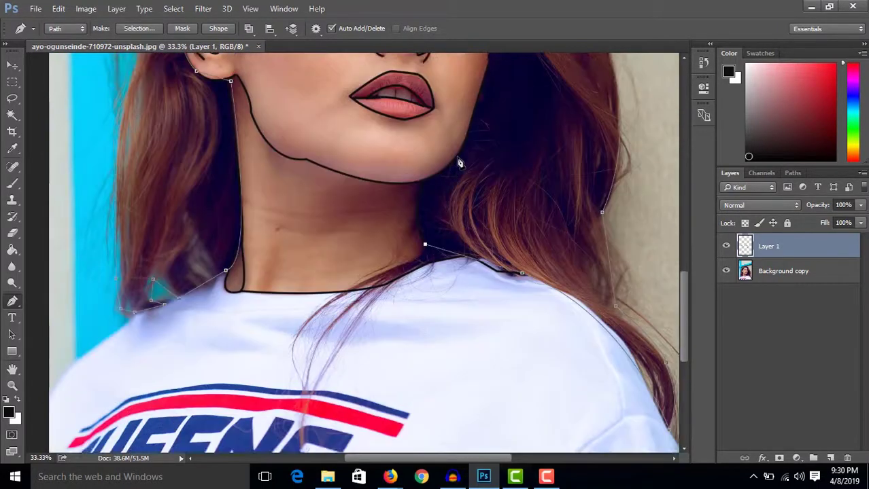
scroll(612, 290, up, 1)
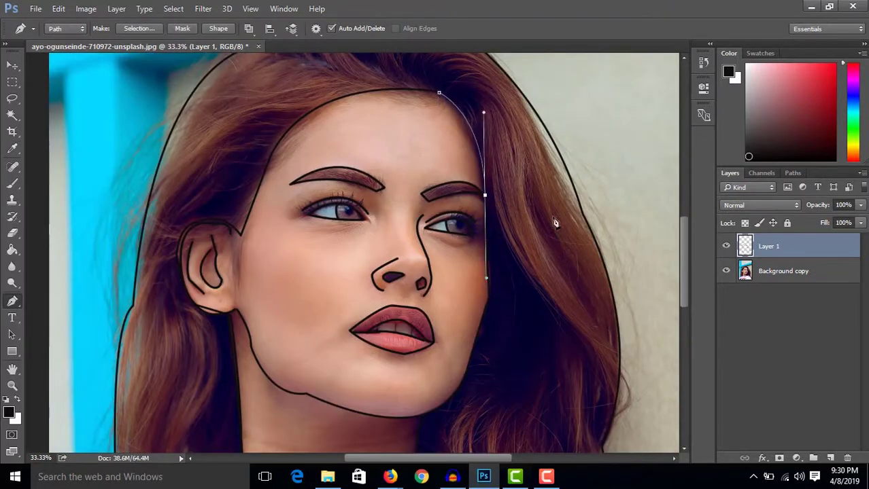
scroll(544, 197, down, 1)
scroll(339, 272, down, 3)
drag(680, 394, 610, 387)
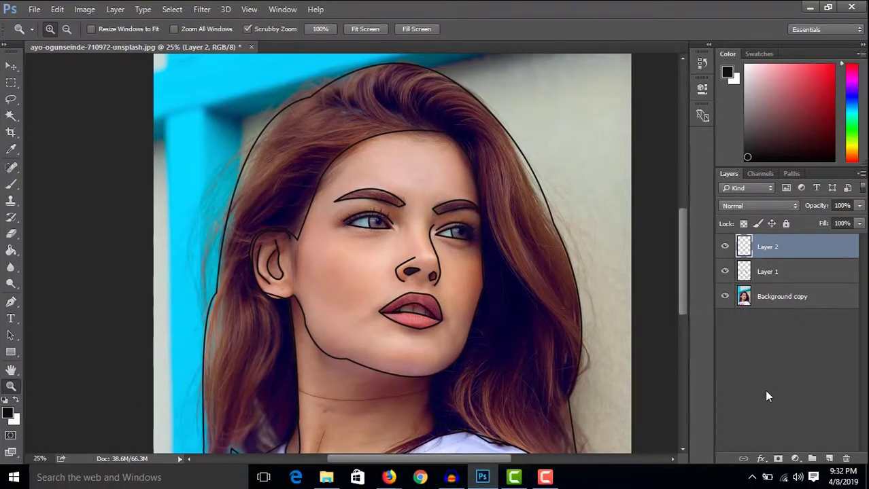
Move Layer 2 below Layer 1 and set the foreground colour to brown #7a443a.
key(ctrl+bracketleft)
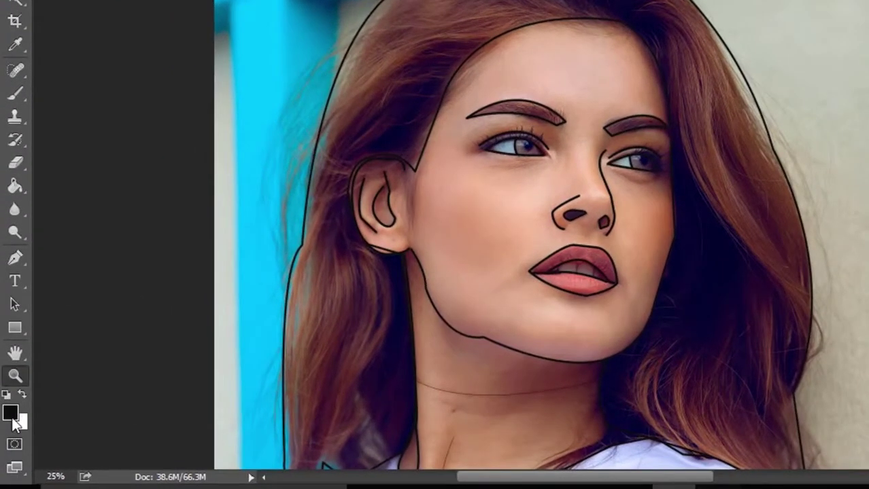
click(11, 412)
click(321, 101)
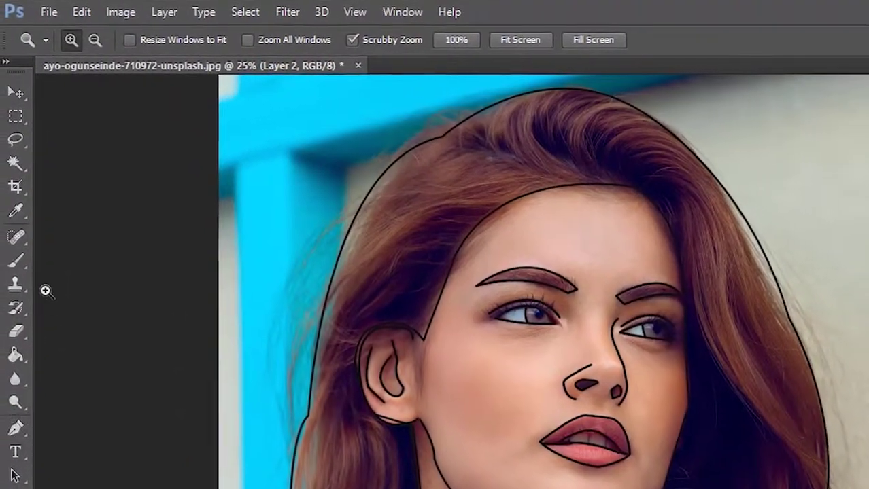
Set the Brush tool to a 201 px tip for painting hair.
key(b)
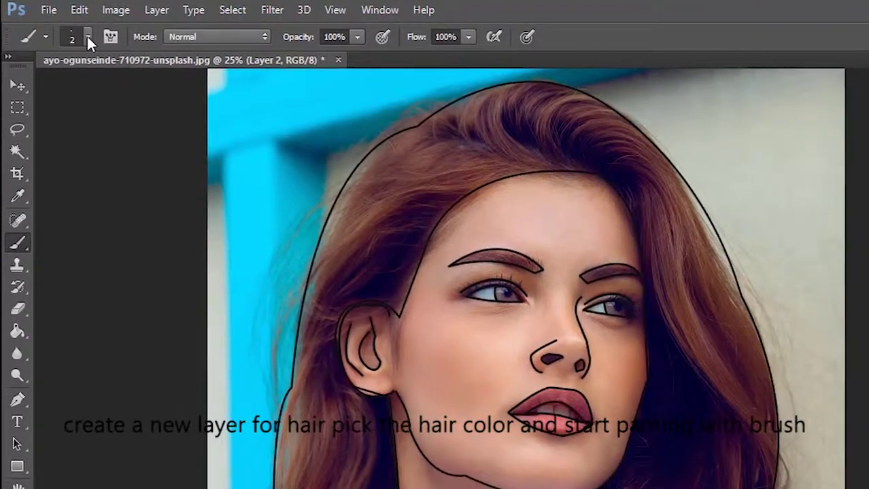
click(87, 38)
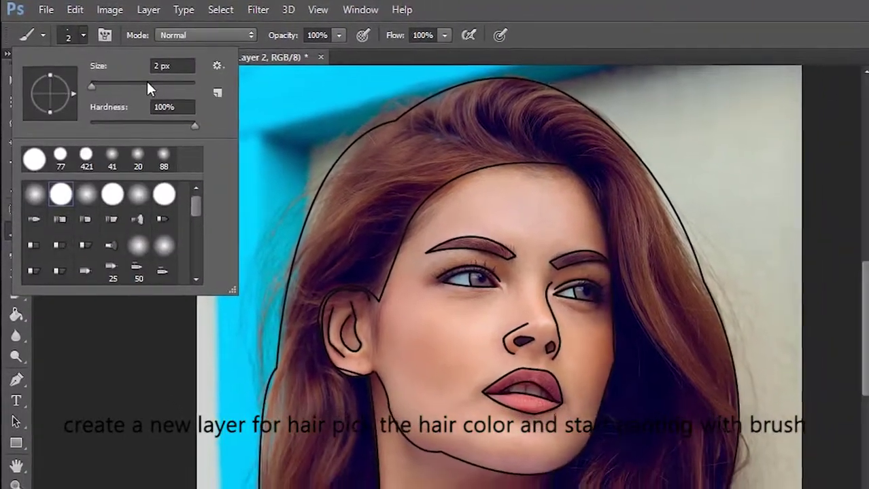
drag(146, 80, 145, 82)
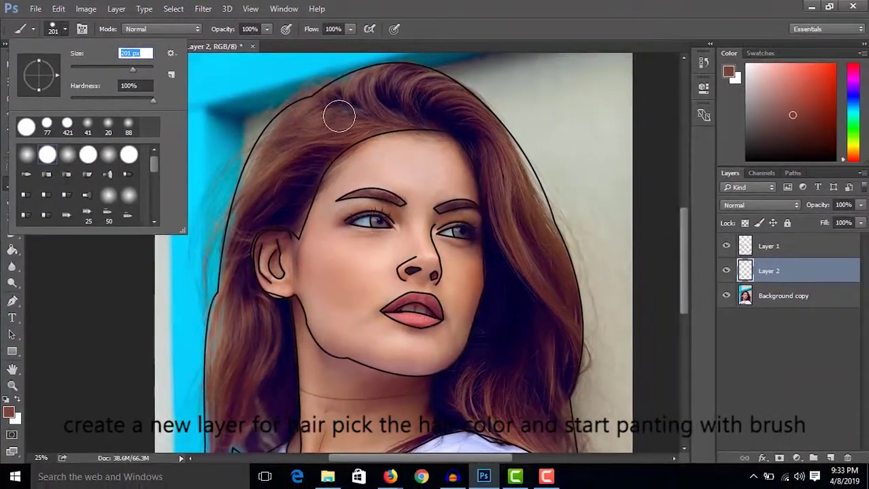
click(455, 20)
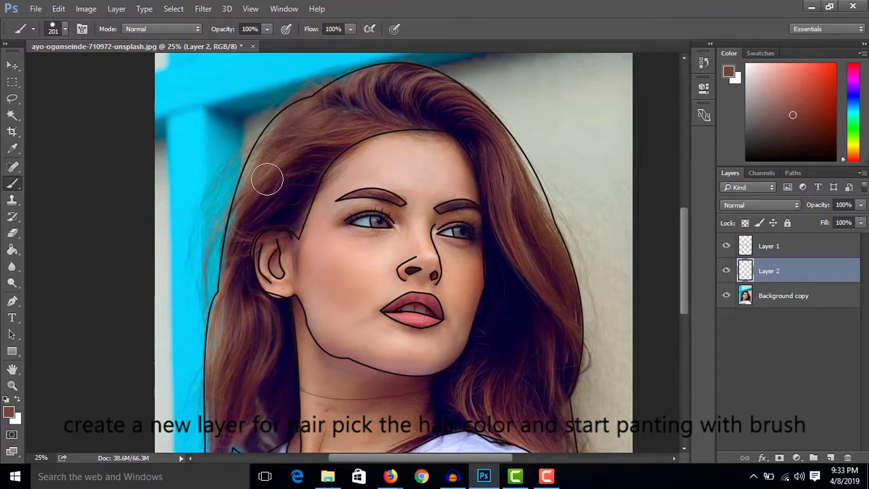
Paint brown over the left-side hair, briefly hiding the photo to check coverage.
drag(290, 141, 210, 420)
click(725, 298)
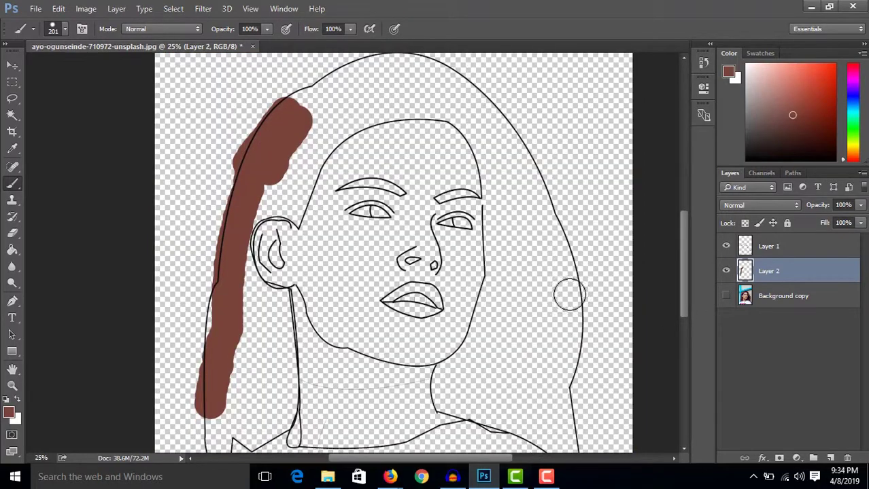
scroll(408, 285, down, 2)
mouse_move(219, 262)
mouse_down()
mouse_move(220, 408)
mouse_move(285, 384)
mouse_up()
click(725, 295)
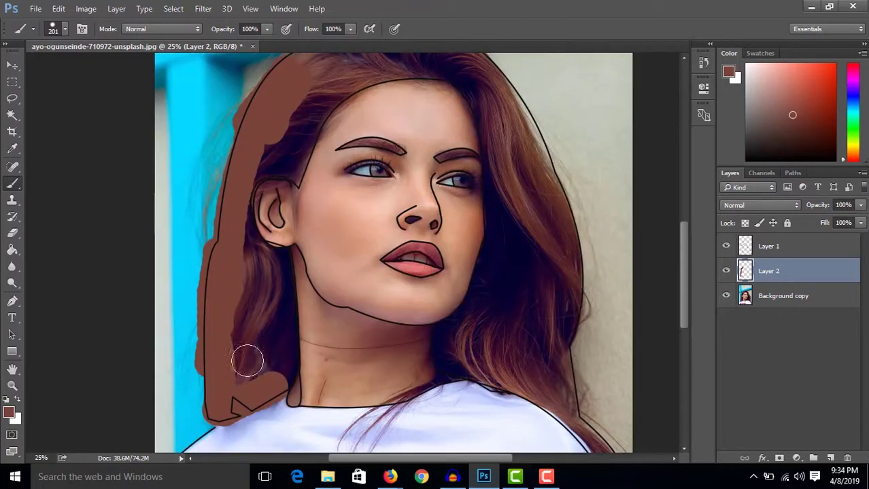
mouse_move(244, 359)
mouse_down()
mouse_move(273, 369)
mouse_move(245, 368)
mouse_move(263, 280)
mouse_up()
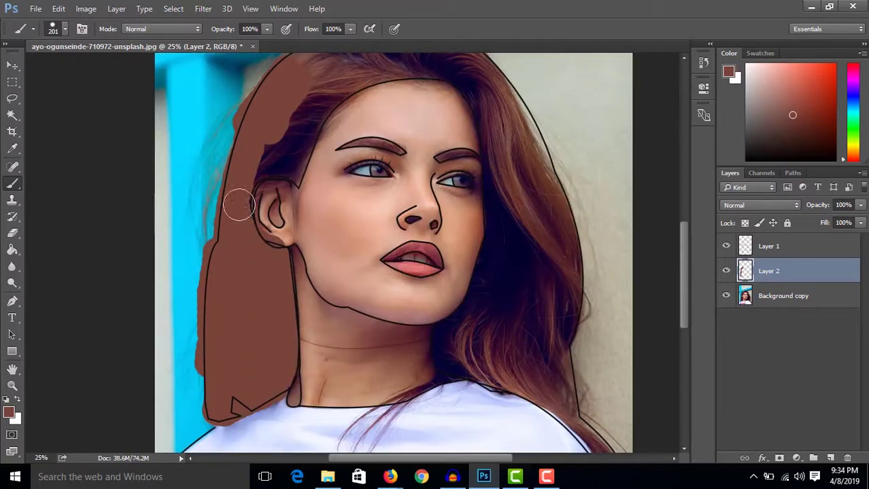
scroll(305, 111, up, 1)
Paint brown across the top of the head and beside the forehead.
mouse_move(305, 110)
mouse_down()
mouse_move(296, 178)
mouse_move(296, 162)
mouse_up()
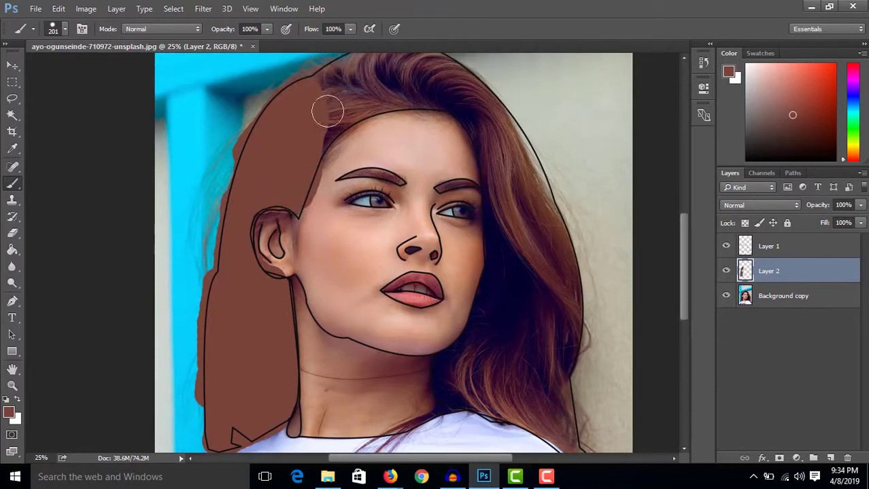
drag(328, 110, 382, 82)
scroll(382, 81, up, 2)
mouse_move(388, 116)
mouse_down()
mouse_move(419, 110)
mouse_move(439, 120)
mouse_move(537, 237)
mouse_move(427, 141)
mouse_move(398, 148)
mouse_up()
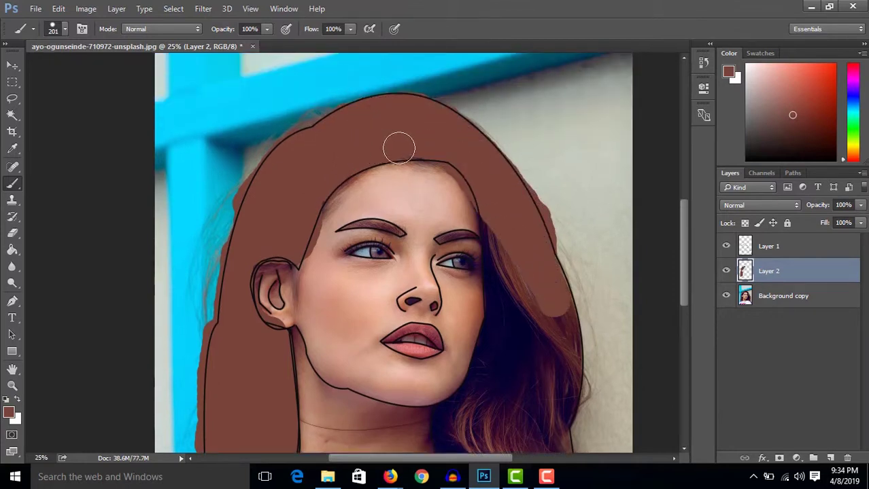
scroll(500, 200, down, 2)
Paint brown down the right-side hair to the shoulders.
drag(509, 189, 503, 260)
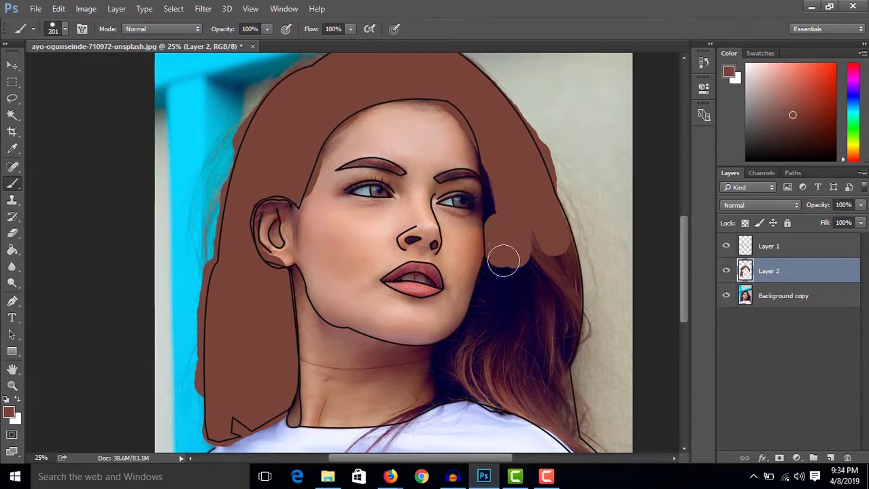
mouse_move(501, 182)
mouse_down()
mouse_move(560, 291)
mouse_move(494, 214)
mouse_move(500, 327)
mouse_move(527, 315)
mouse_up()
scroll(564, 289, down, 2)
scroll(505, 332, down, 3)
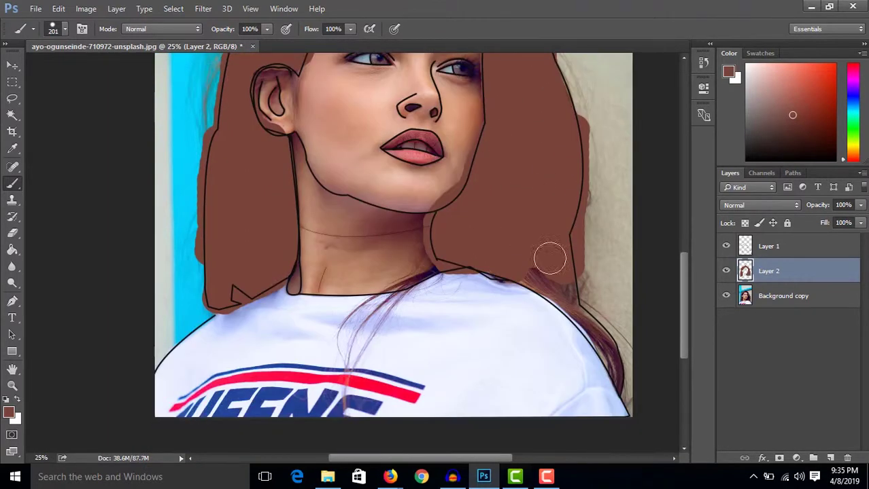
drag(548, 252, 607, 365)
scroll(548, 220, up, 2)
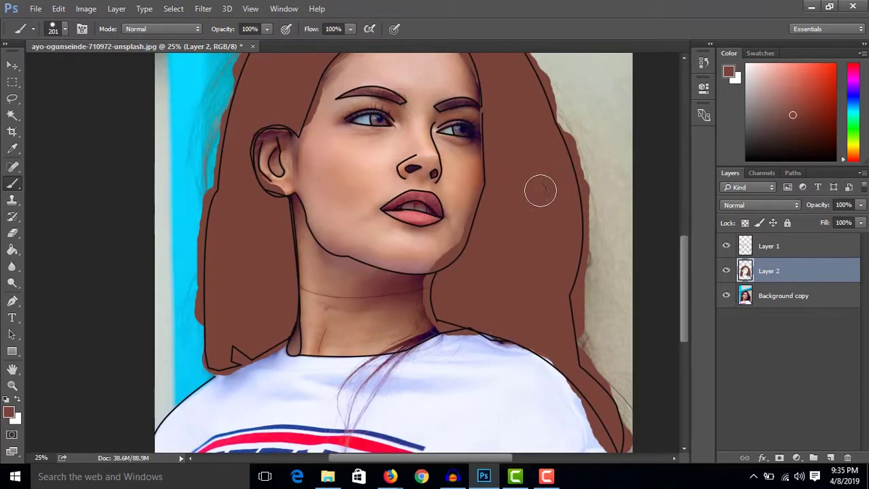
scroll(540, 191, up, 2)
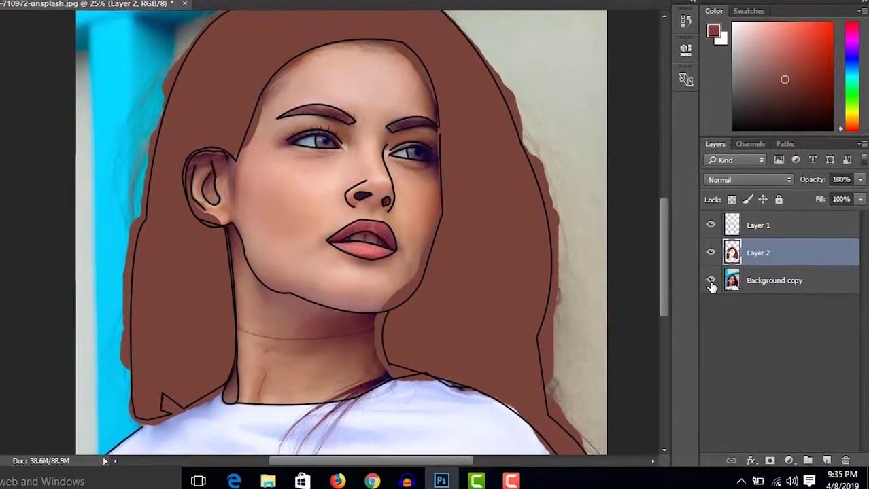
Hide the photo and Magic Wand-select the area outside the outlines on Layer 1.
click(711, 284)
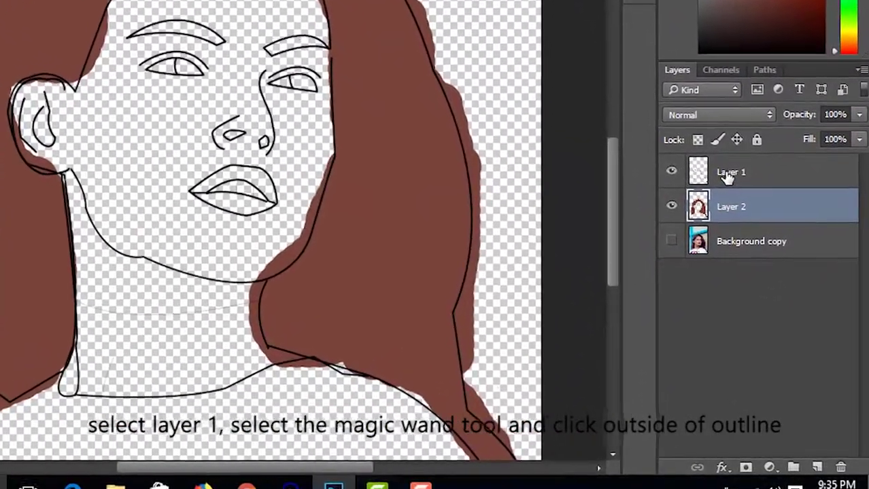
click(727, 174)
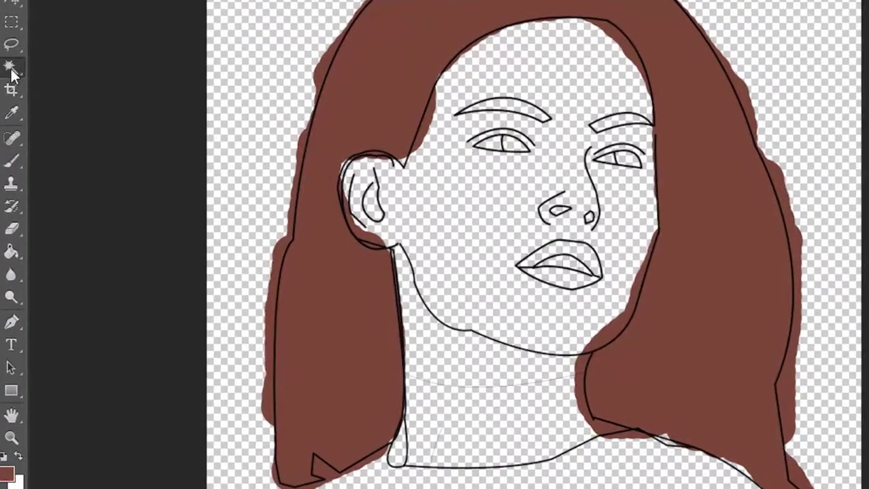
click(11, 71)
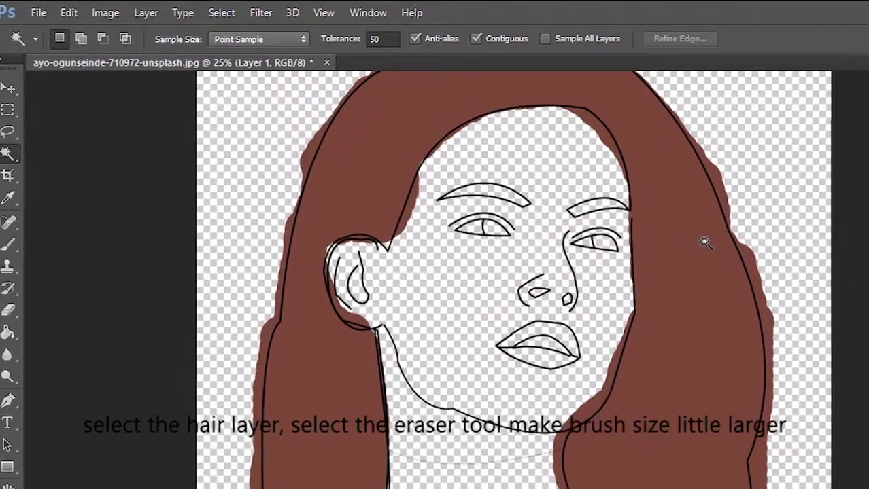
click(848, 278)
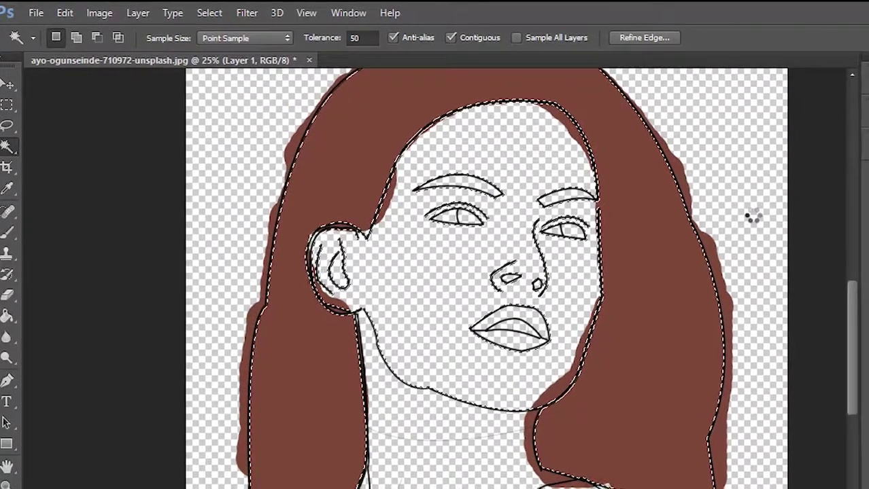
click(761, 231)
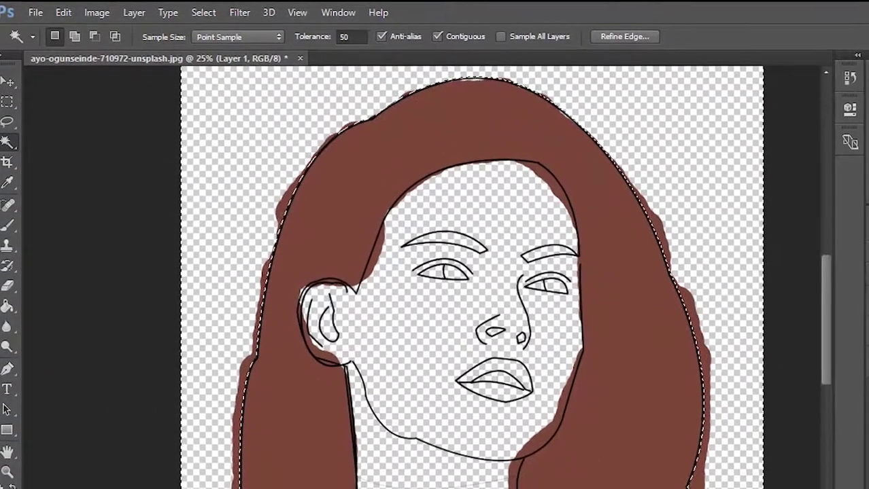
key(ctrl+alt+shift+n)
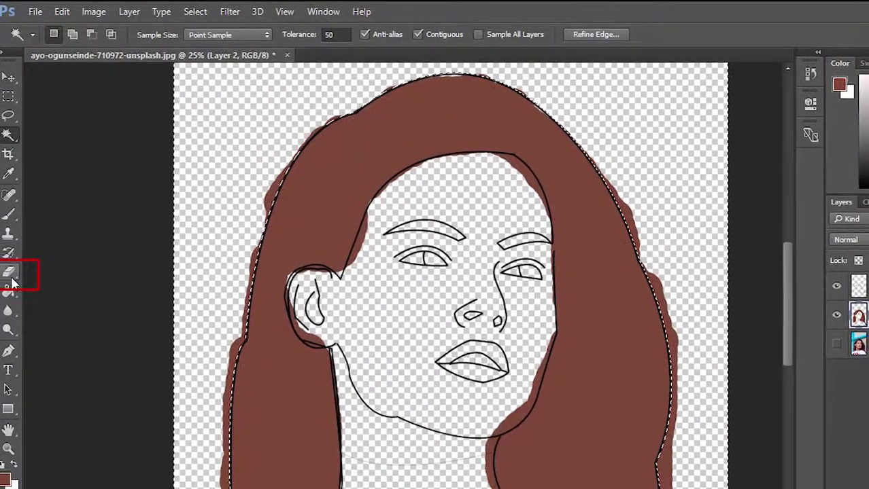
Set the Eraser to a 201 px brush.
click(12, 278)
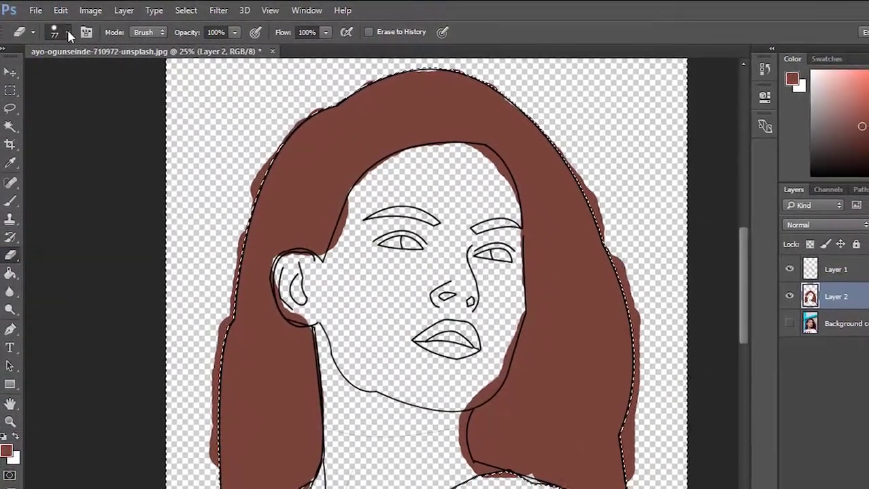
click(67, 31)
drag(109, 74, 146, 71)
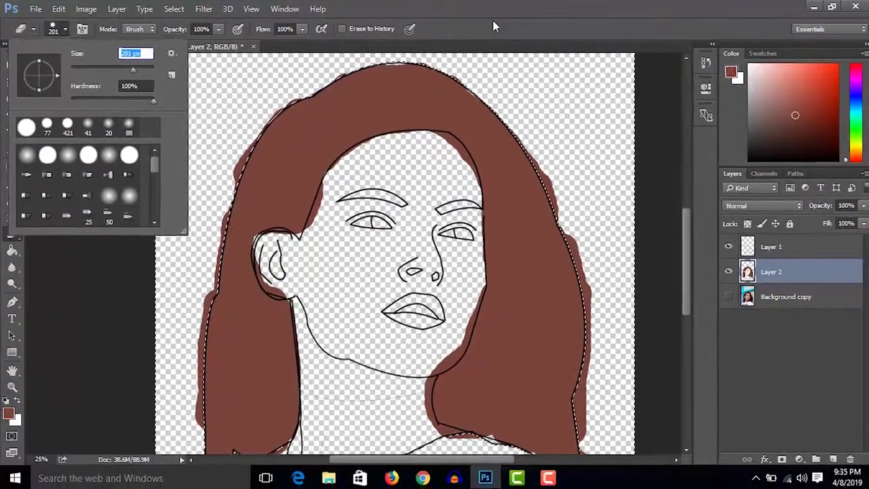
click(494, 26)
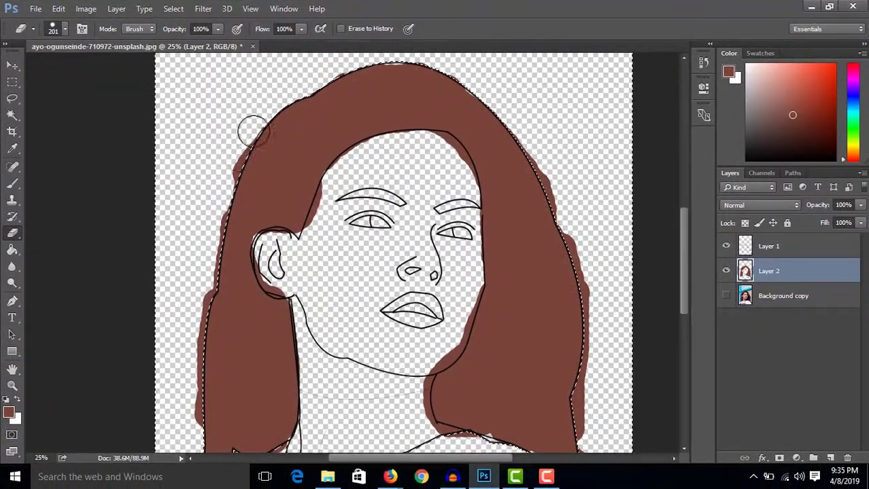
Erase the brown paint spilling outside the hair outline on Layer 2.
scroll(197, 224, down, 3)
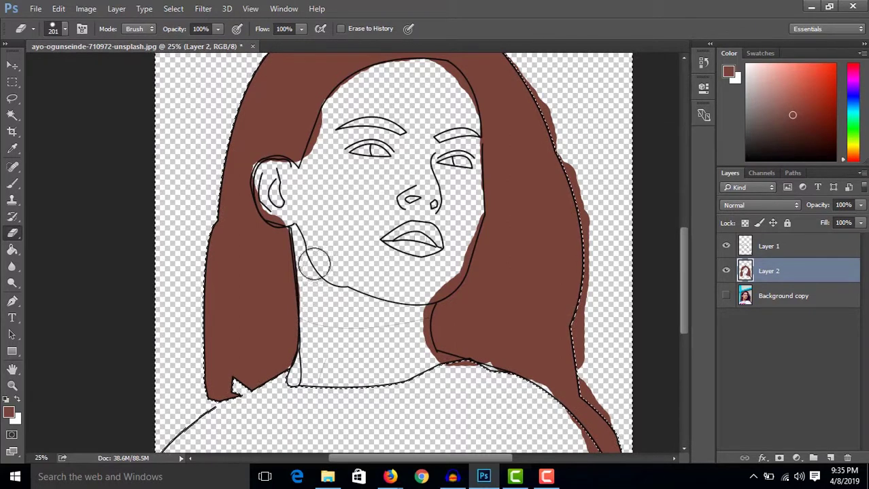
scroll(498, 172, up, 2)
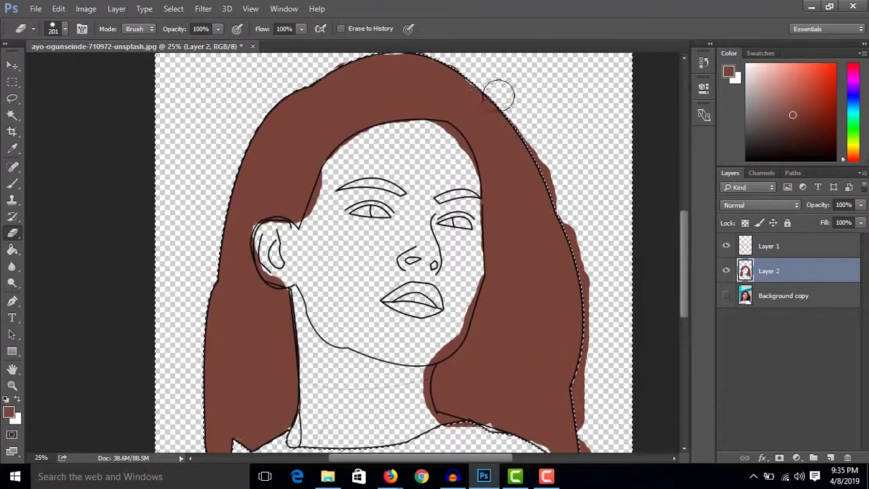
scroll(579, 387, down, 5)
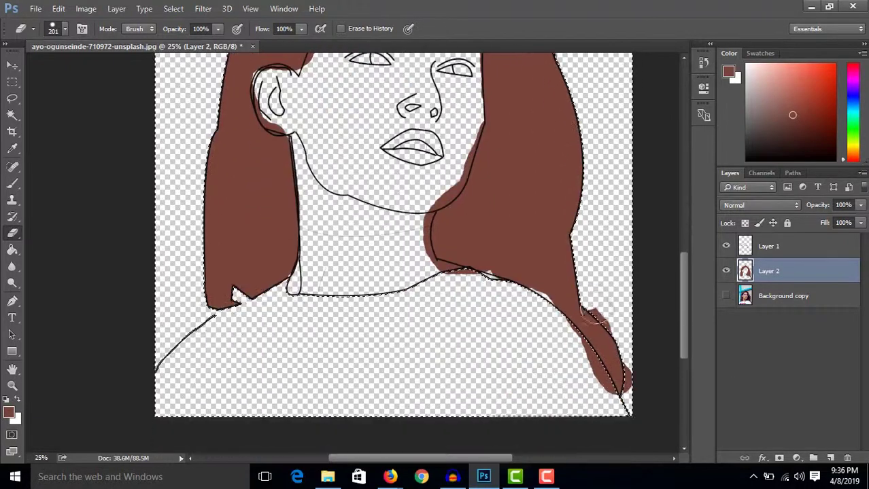
drag(611, 370, 579, 340)
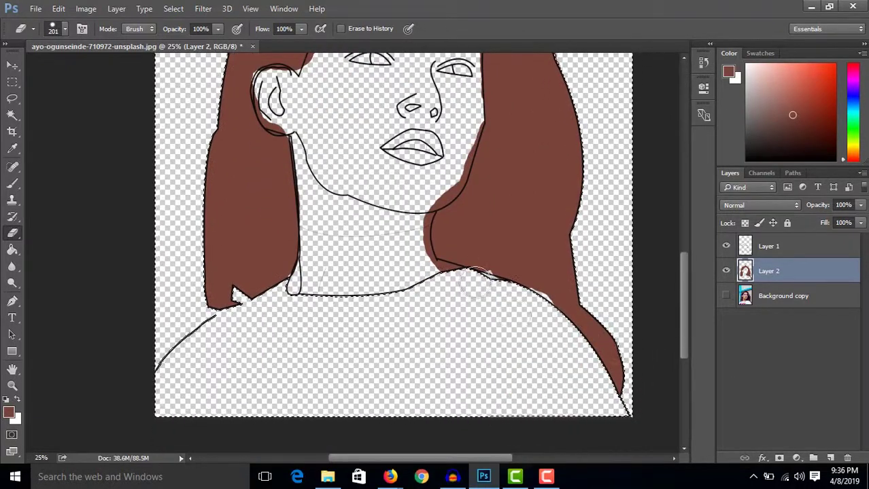
scroll(616, 236, up, 4)
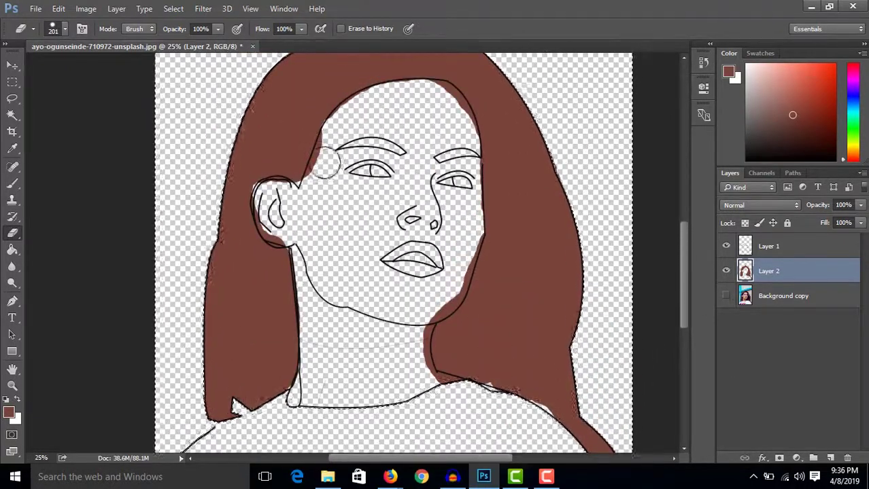
click(12, 115)
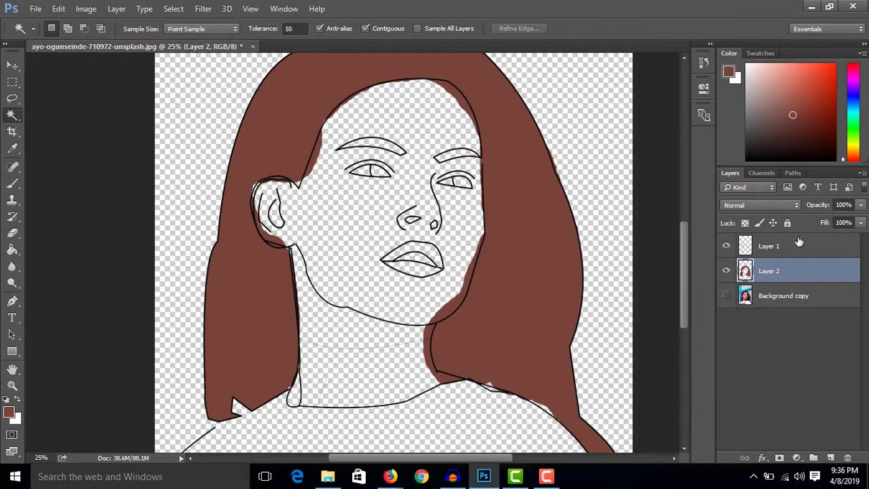
Erase stray brown paint along the face, forehead and ear edges, keeping the hair colour in the hair.
click(466, 114)
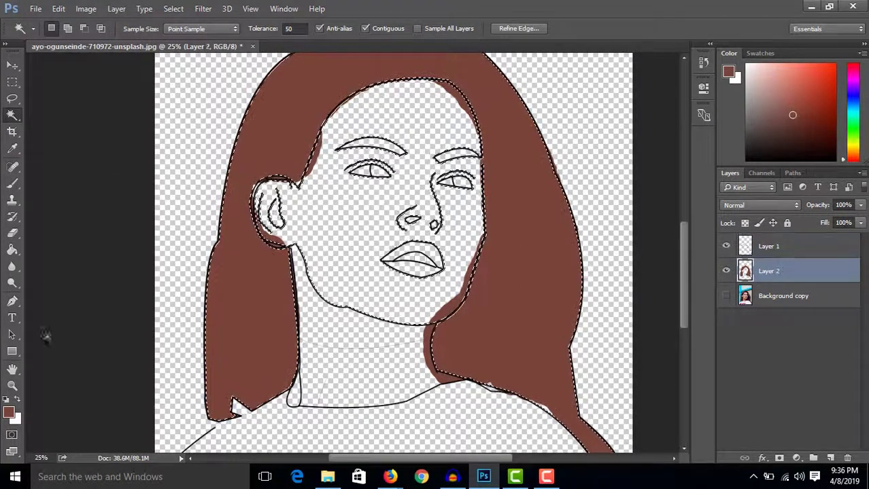
key(e)
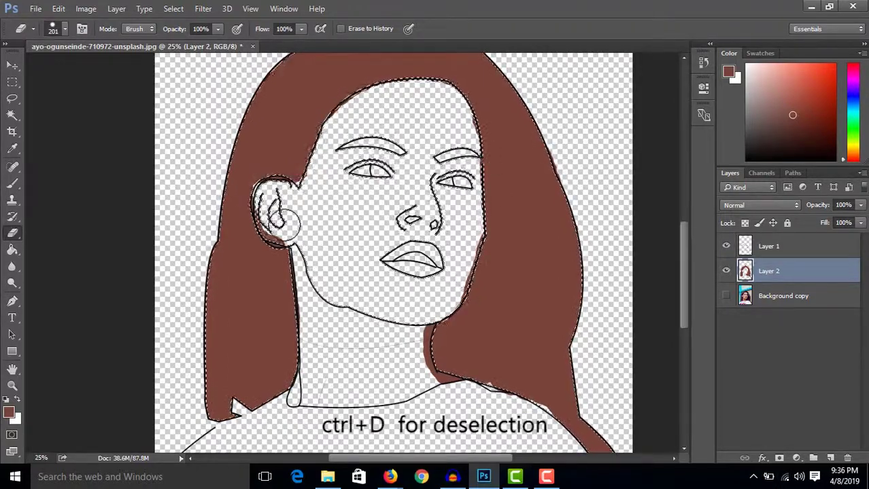
scroll(425, 242, up, 3)
key(ctrl+d)
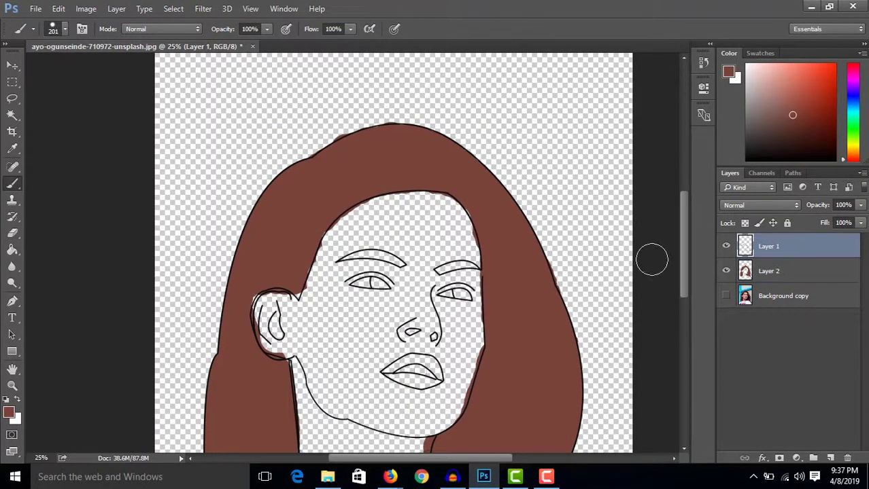
key(w)
click(158, 119)
click(13, 233)
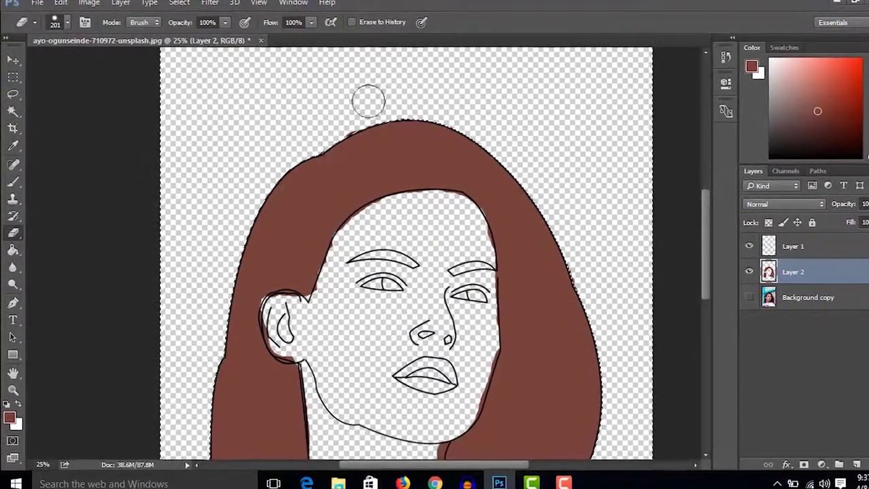
key(ctrl+d)
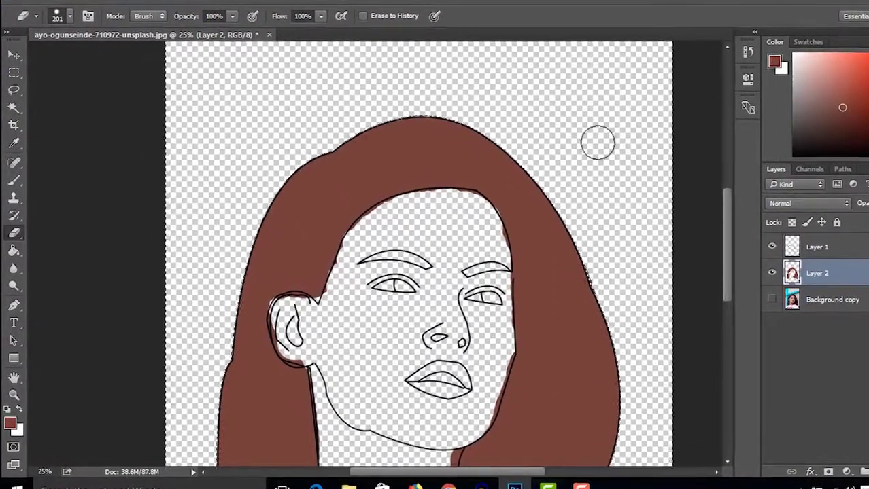
scroll(621, 149, down, 3)
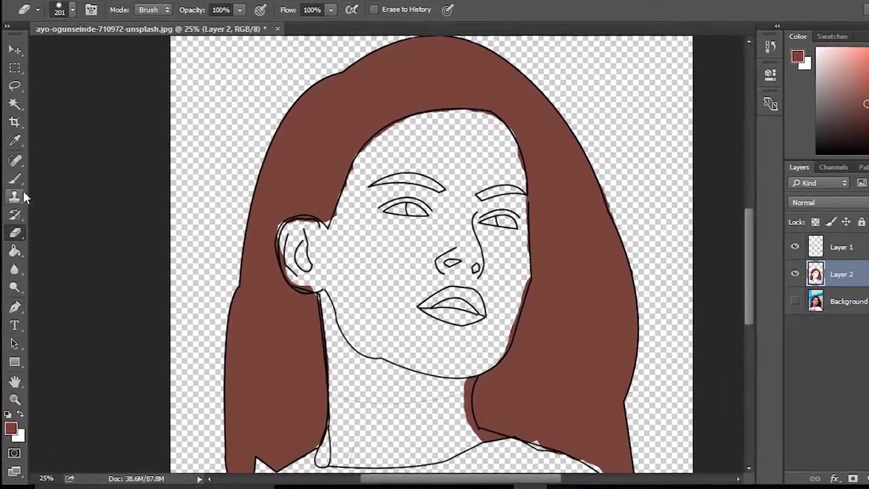
click(15, 178)
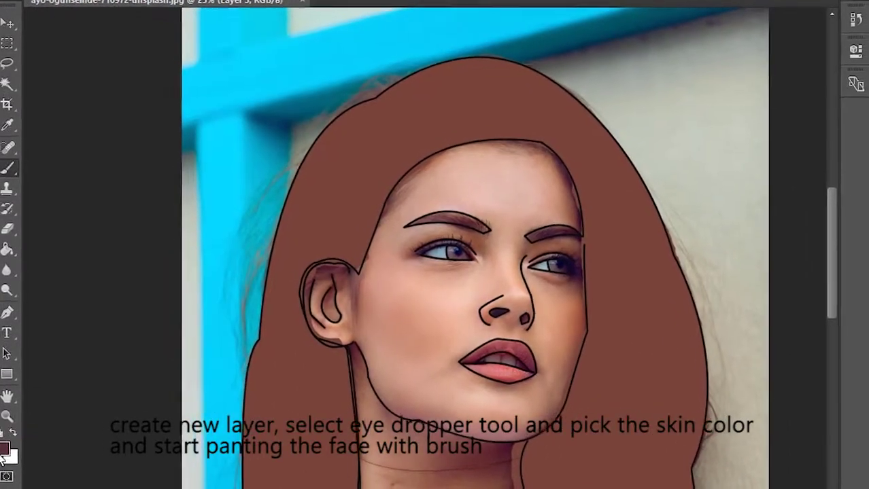
Sample the skin tone #ce8e75 from the face as the foreground colour.
click(15, 448)
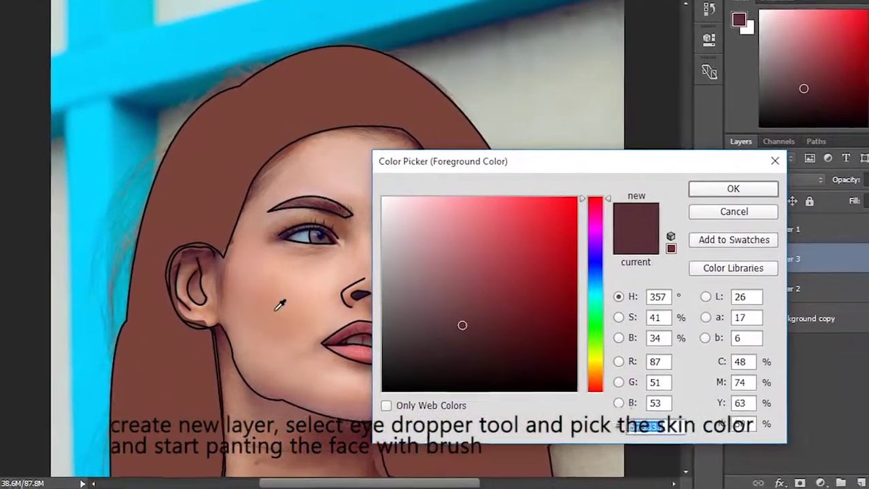
click(277, 309)
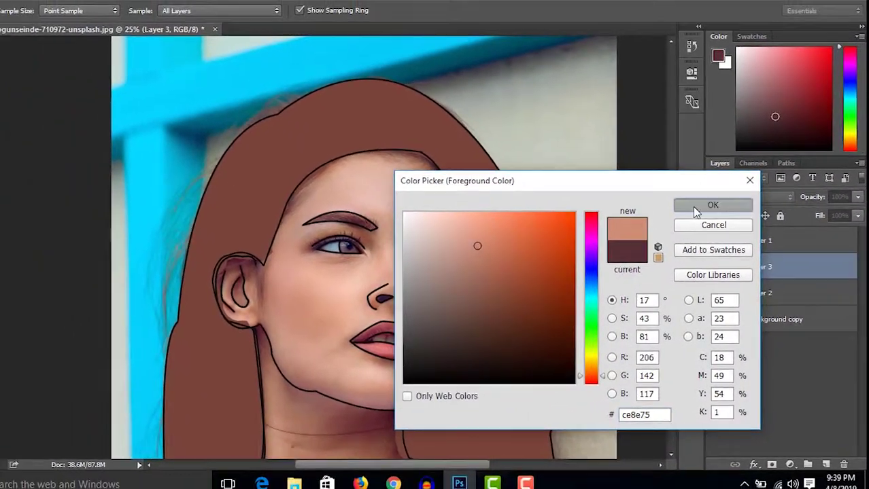
click(681, 202)
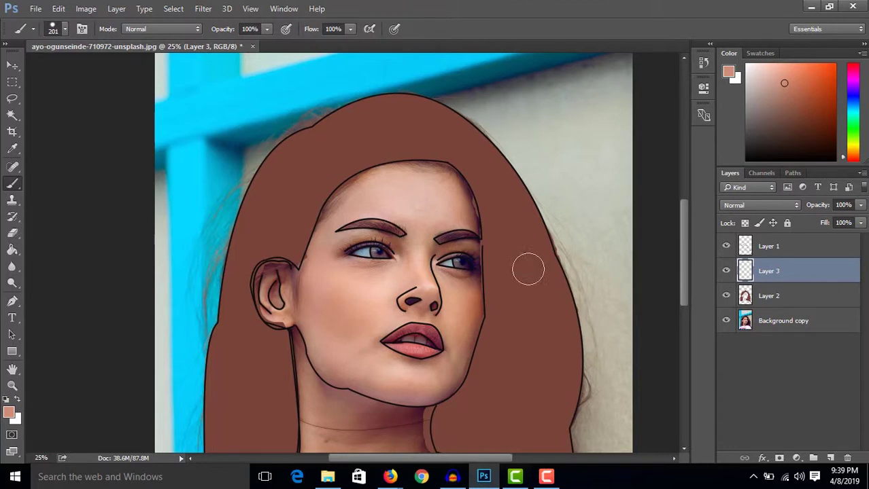
Hide the original photo and paint skin tone over the face, ear and neck.
click(727, 322)
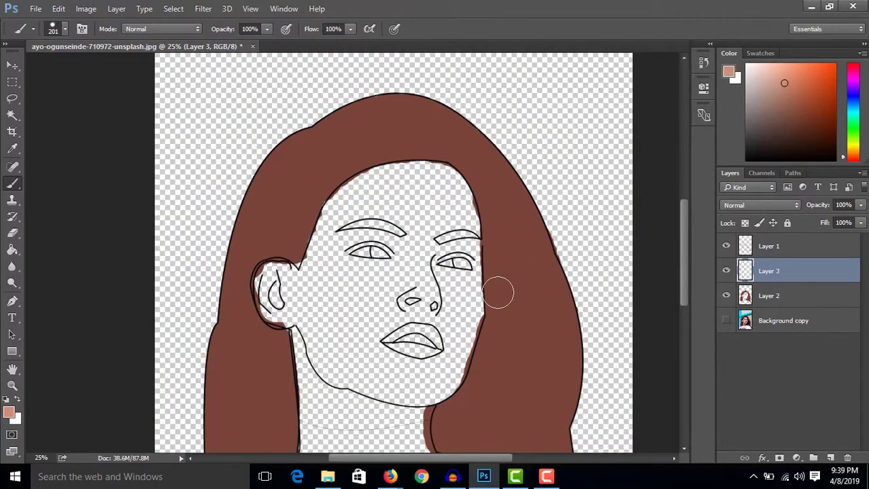
scroll(503, 290, down, 3)
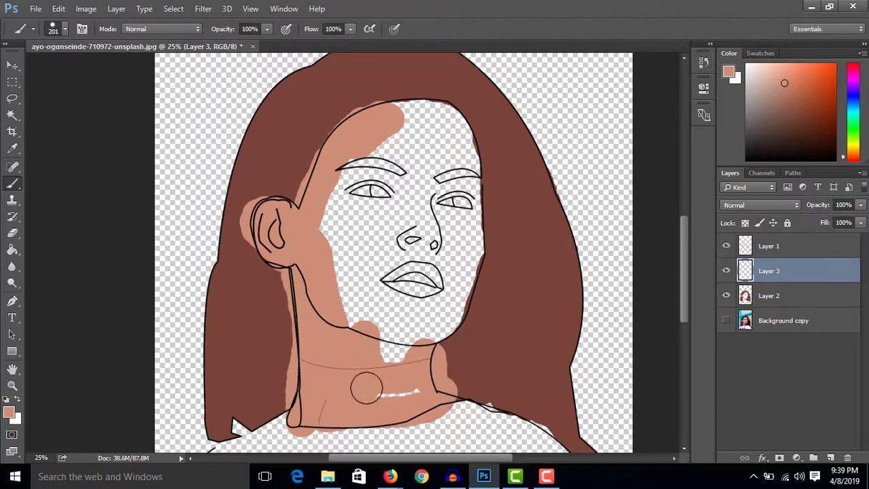
mouse_move(440, 329)
mouse_down()
mouse_move(464, 129)
mouse_move(367, 225)
mouse_move(435, 175)
mouse_up()
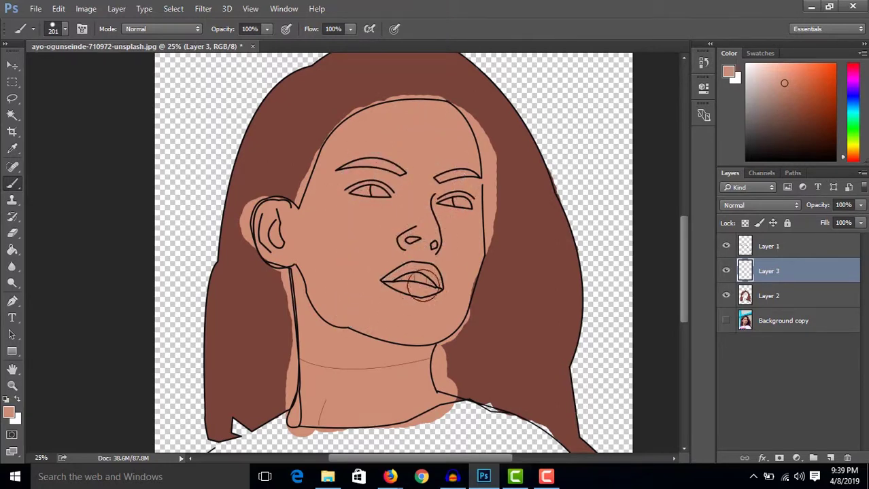
Erase skin-tone spill beside the ear and above the forehead, then deselect the face area.
click(13, 114)
click(442, 208)
click(12, 233)
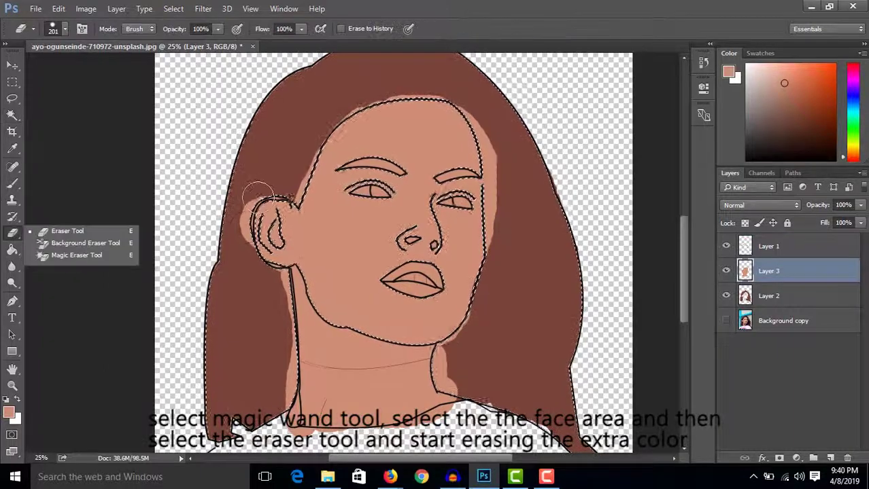
mouse_move(259, 197)
mouse_down()
mouse_move(238, 248)
mouse_move(242, 202)
mouse_move(236, 236)
mouse_move(264, 293)
mouse_move(271, 281)
mouse_move(273, 372)
mouse_up()
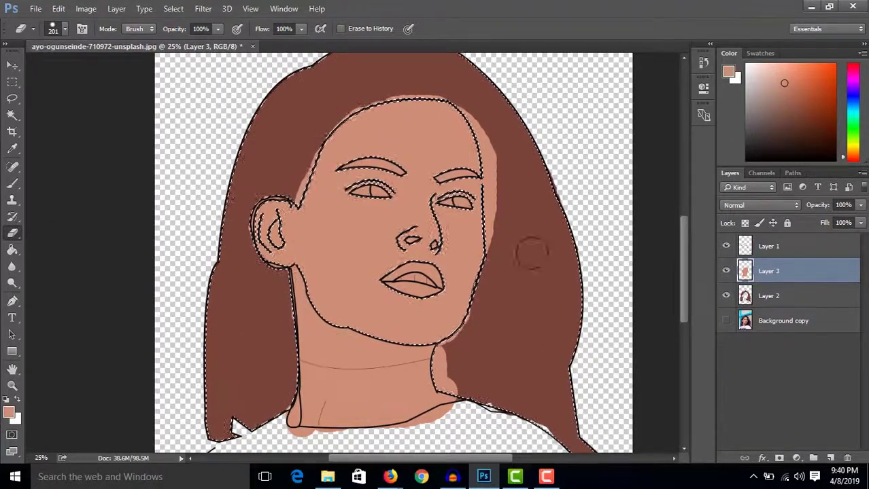
mouse_move(532, 253)
mouse_down()
mouse_move(459, 87)
mouse_move(304, 132)
mouse_move(291, 184)
mouse_move(398, 110)
mouse_move(438, 120)
mouse_move(498, 199)
mouse_move(477, 330)
mouse_move(558, 338)
mouse_up()
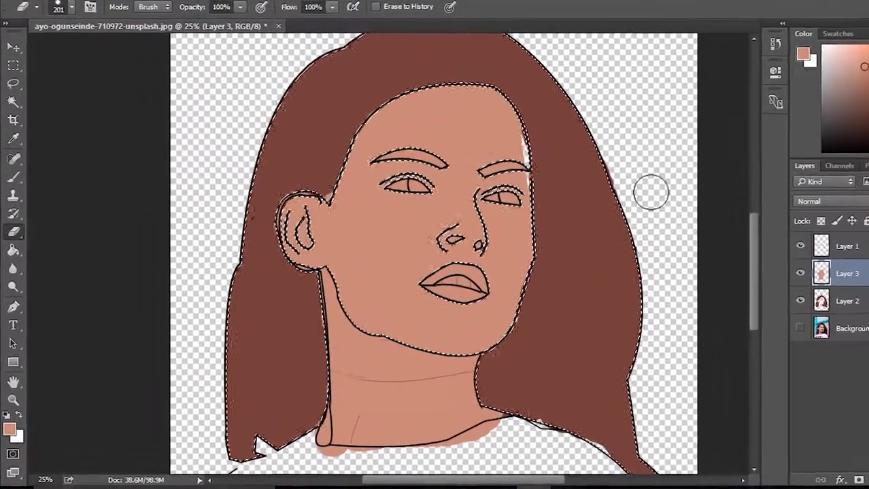
key(ctrl+d)
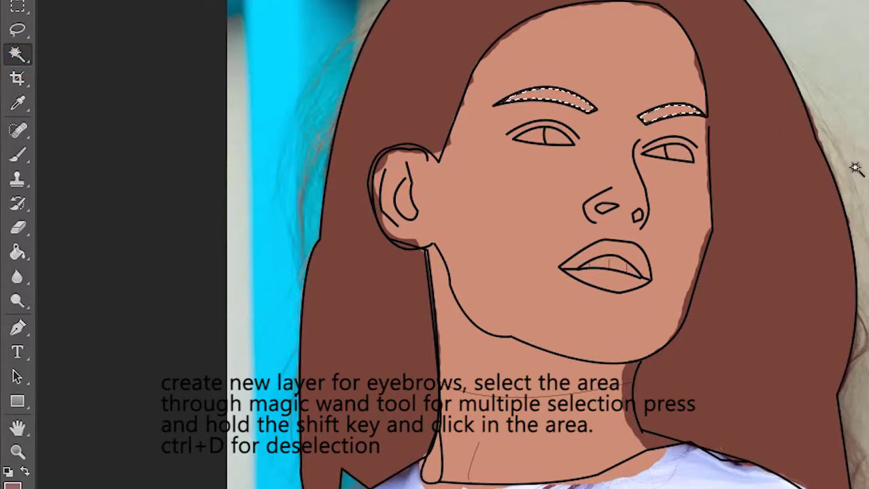
Magic Wand-select both the left and right eye whites.
click(21, 164)
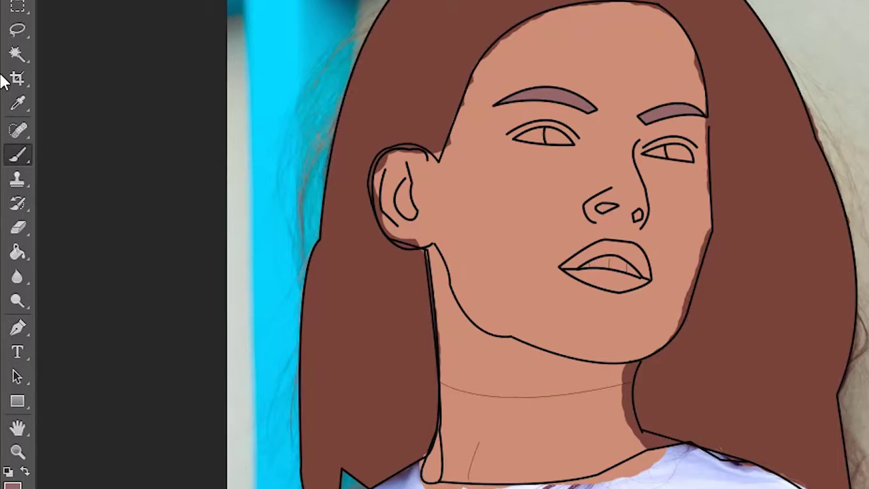
click(23, 58)
click(536, 138)
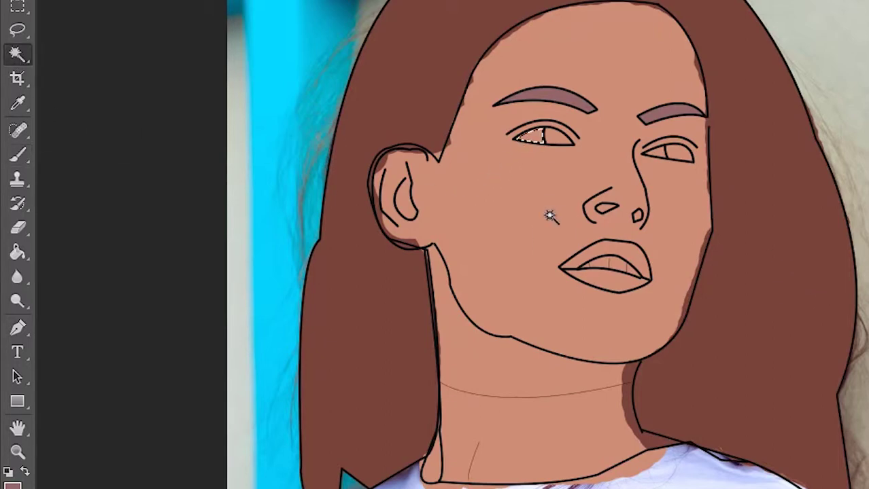
shift+click(655, 154)
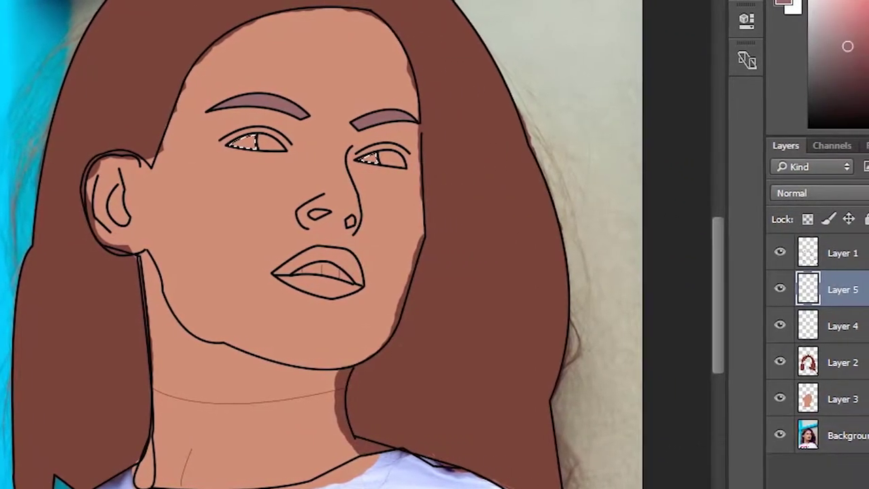
Paint both eye whites with the off-white #efe9ea (239,233,234).
click(801, 3)
click(297, 232)
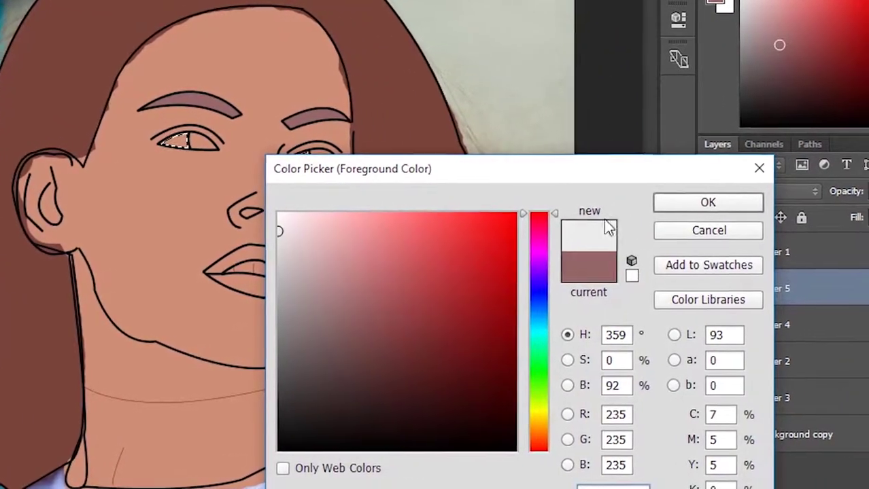
click(299, 229)
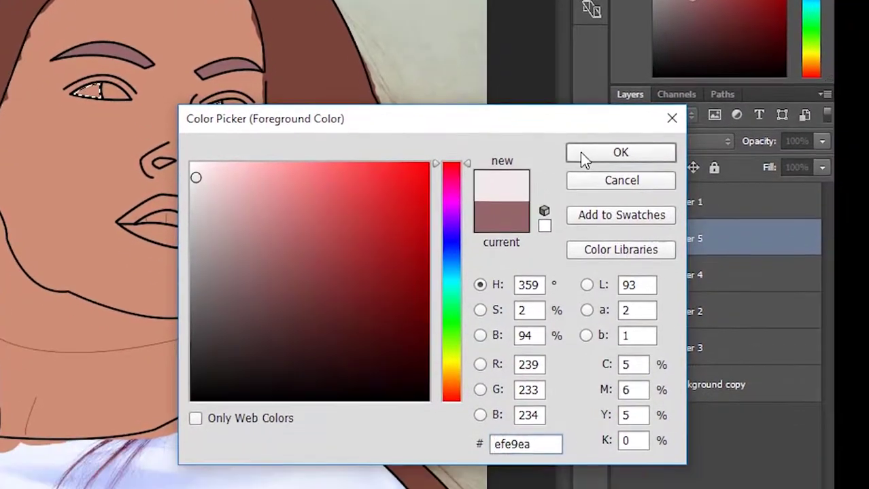
click(653, 196)
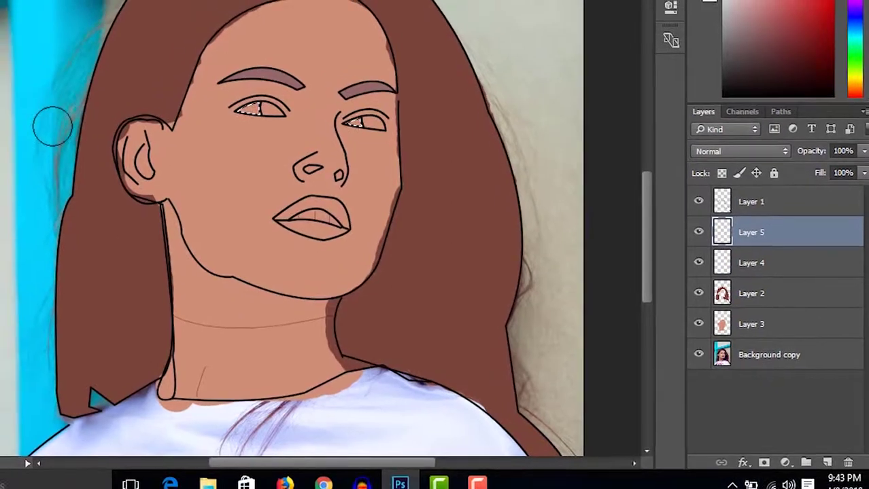
drag(221, 101, 239, 102)
drag(393, 146, 400, 147)
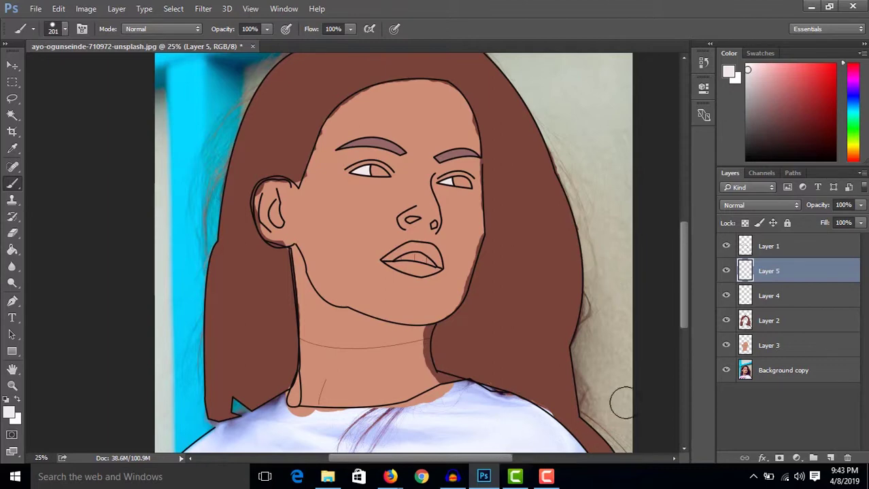
Sample the dark maroon #681e2b from the photo's lips, hiding Layer 3 temporarily.
click(725, 346)
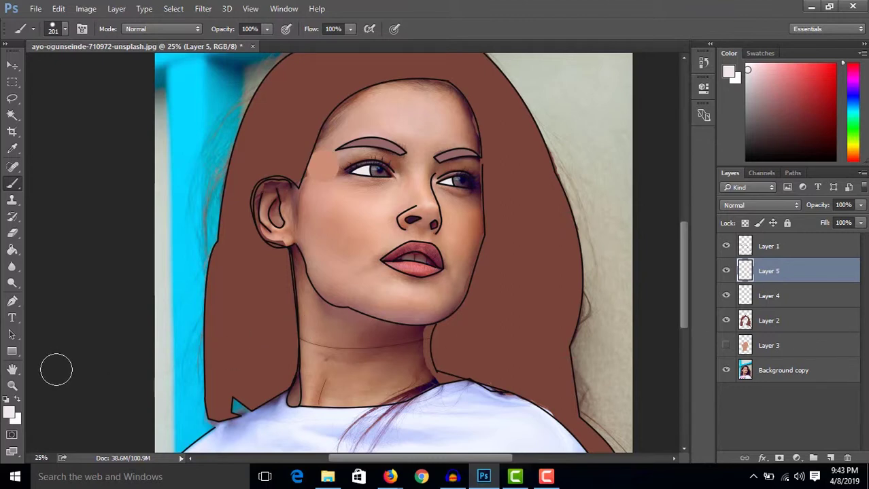
click(7, 416)
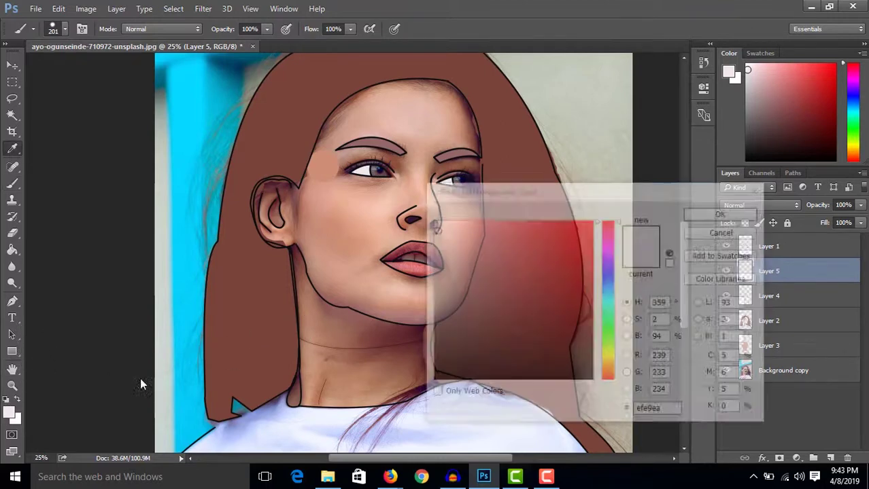
drag(590, 194, 705, 229)
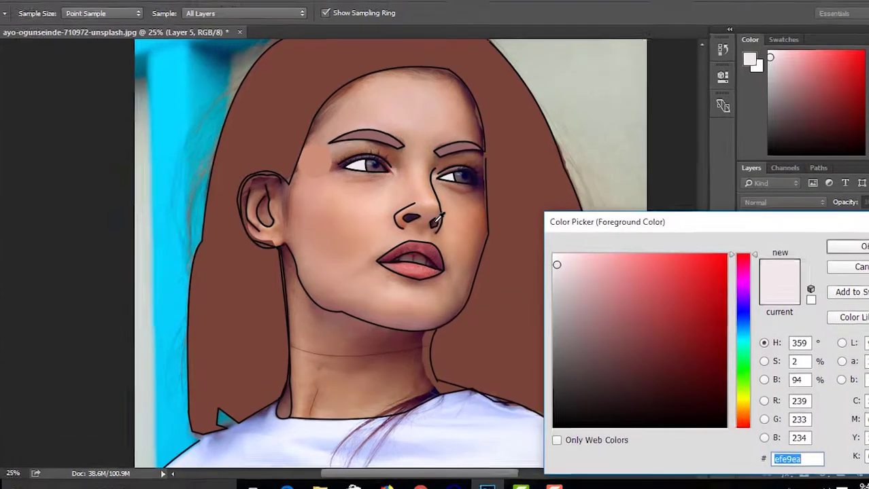
click(433, 224)
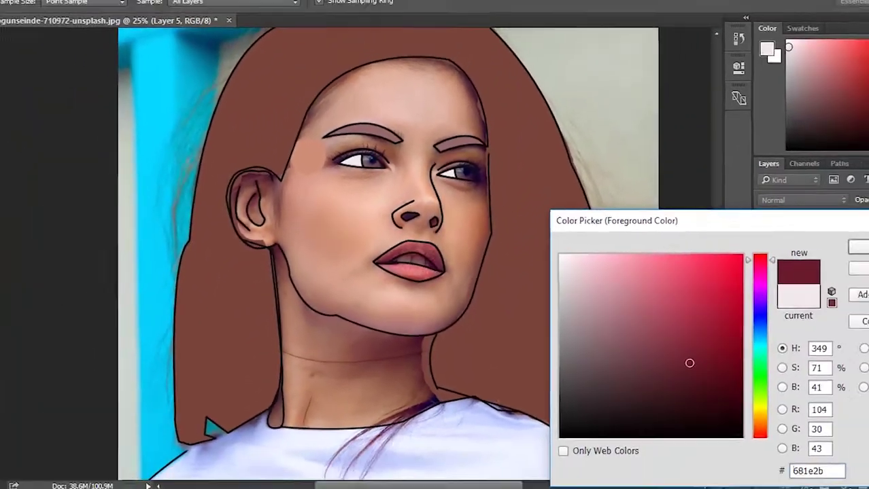
key(Return)
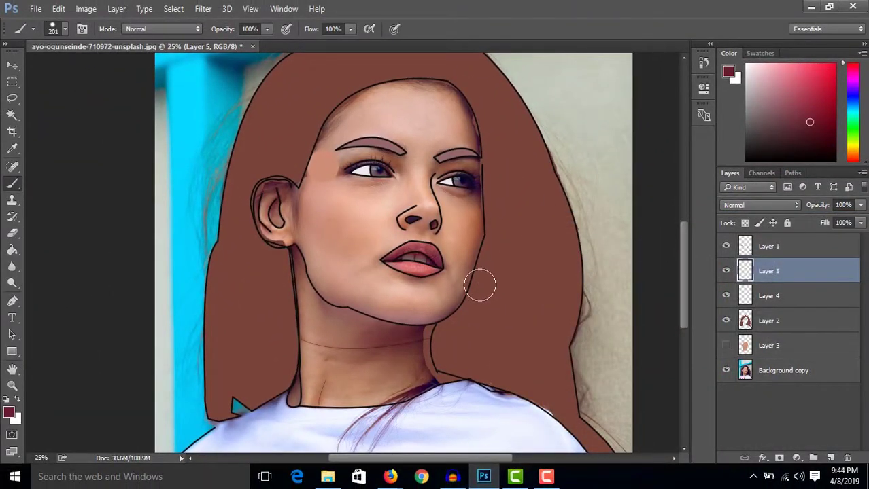
click(726, 345)
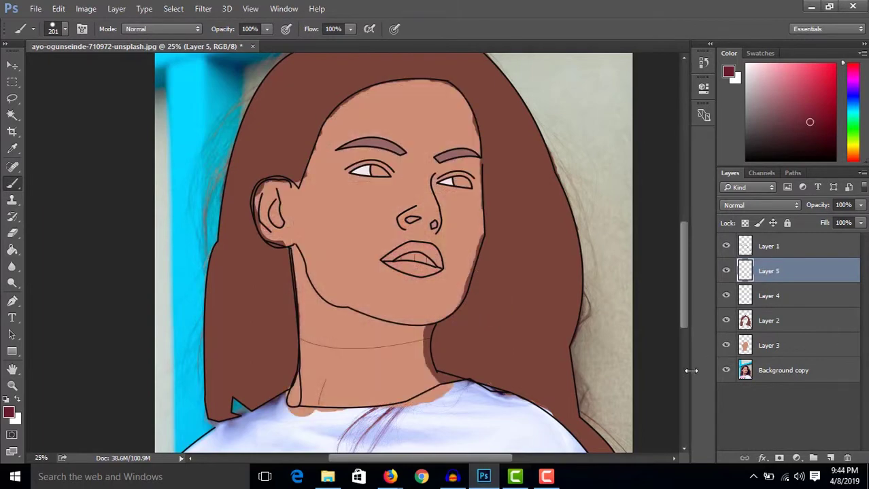
Select each nostril on Layer 1 with the Magic Wand and paint both dark maroon.
click(812, 246)
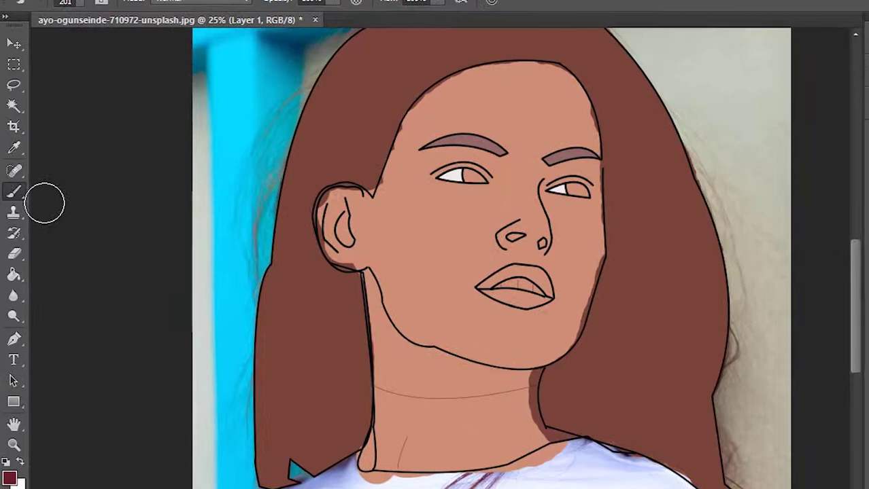
key(w)
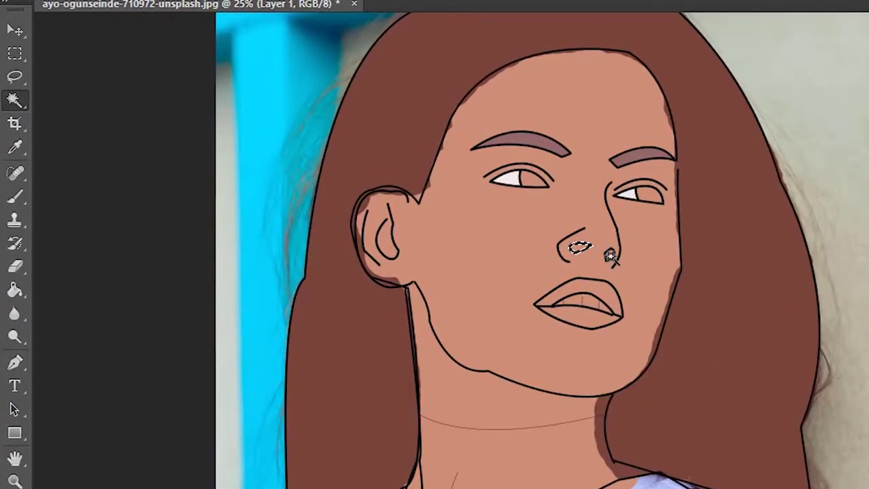
click(5, 197)
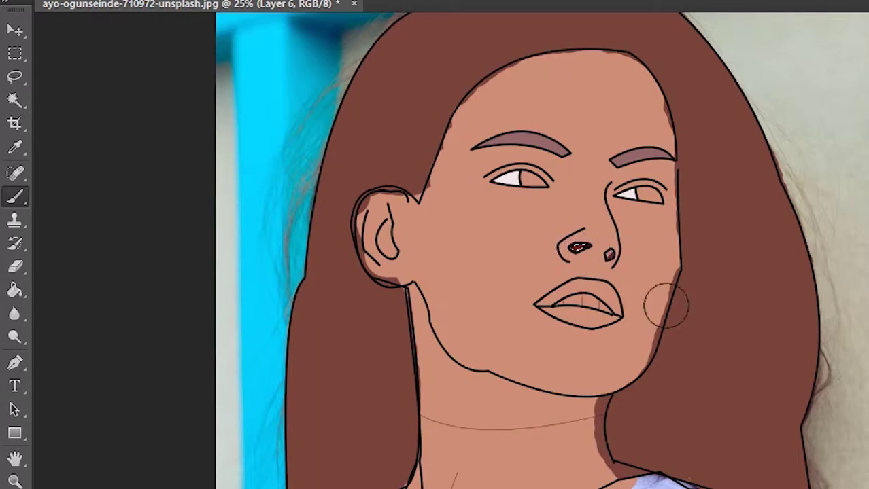
click(14, 102)
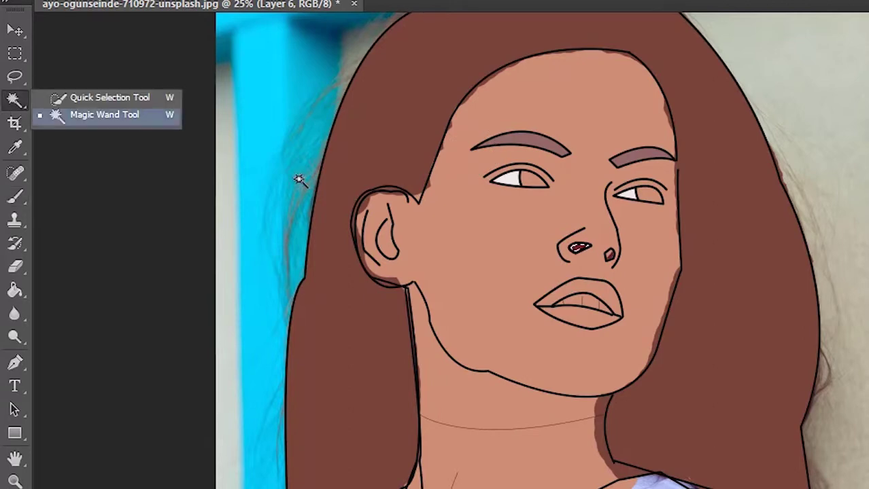
click(104, 114)
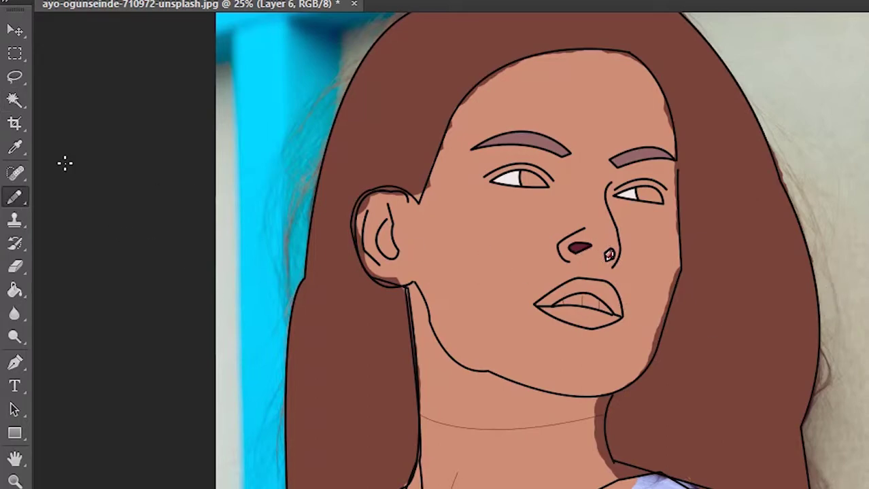
right_click(18, 195)
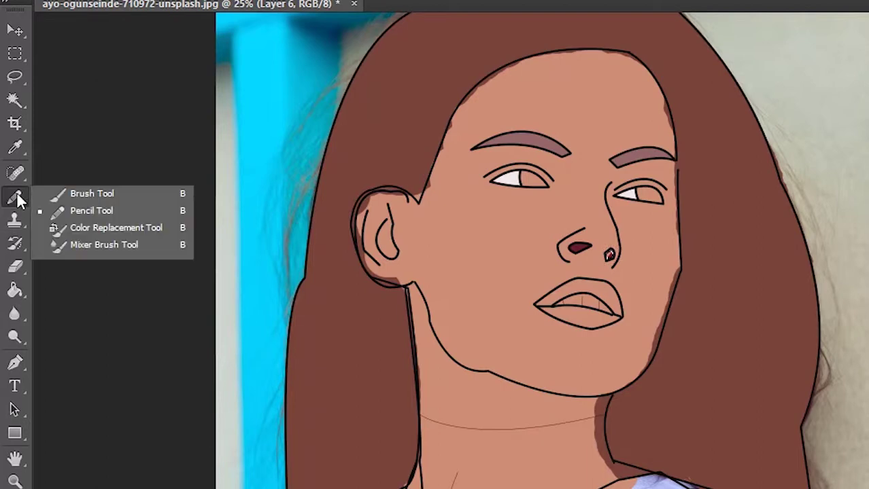
click(65, 193)
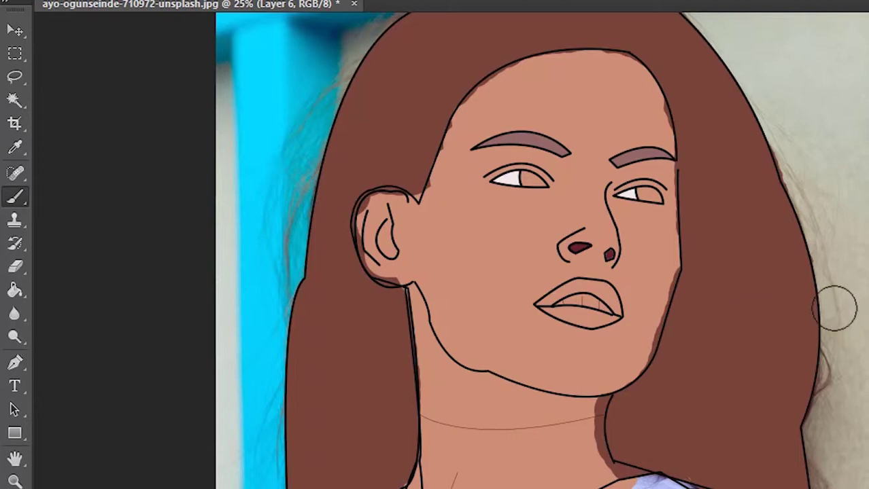
right_click(21, 103)
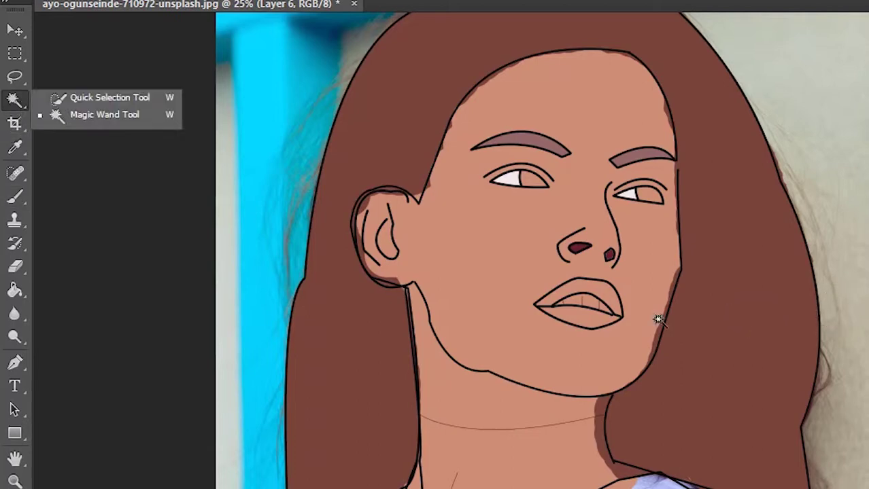
click(639, 348)
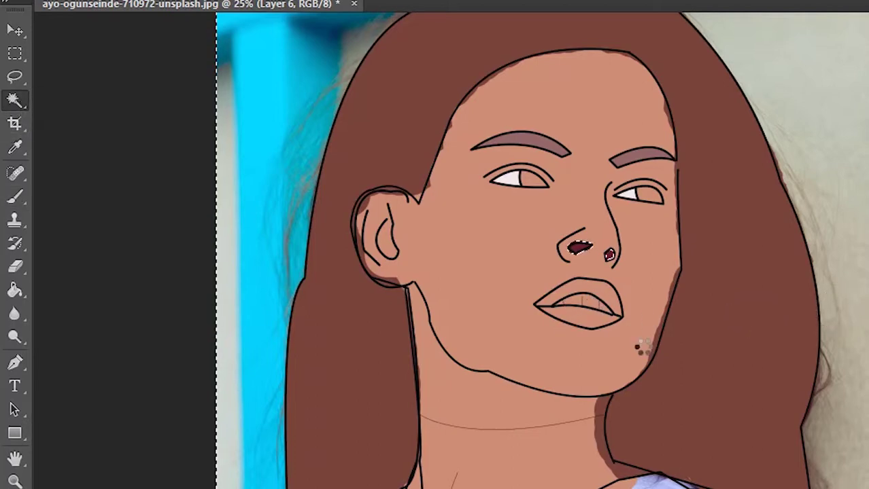
key(ctrl+d)
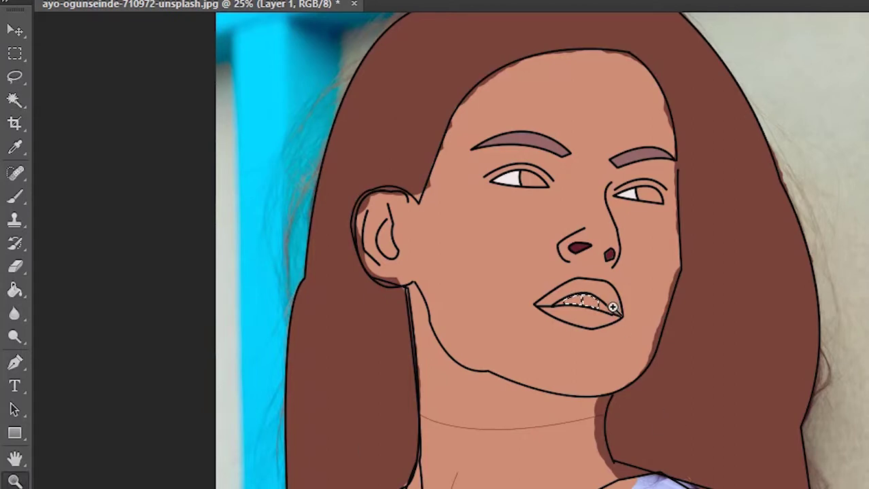
Zoom in on the mouth and Magic Wand-select the teeth.
click(642, 334)
click(615, 330)
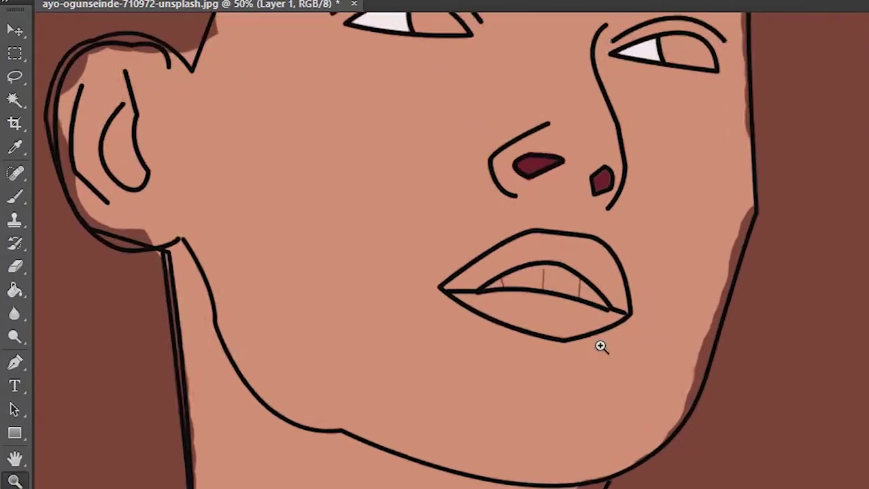
click(600, 346)
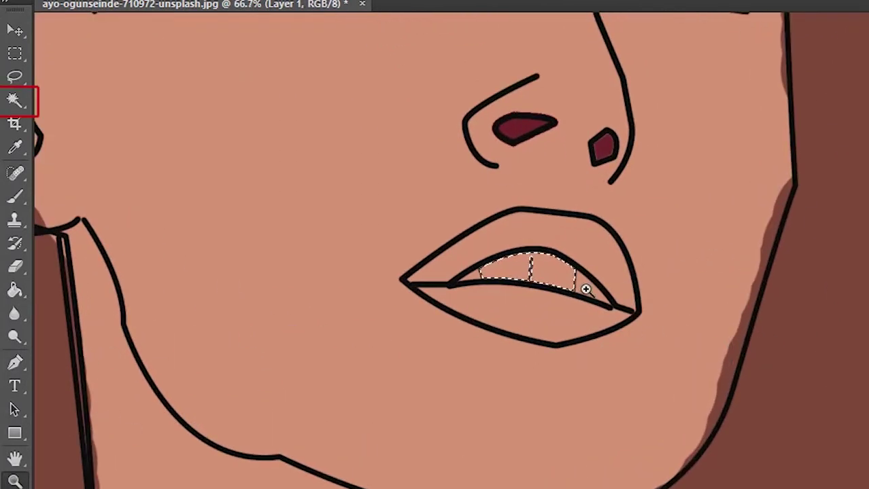
click(12, 102)
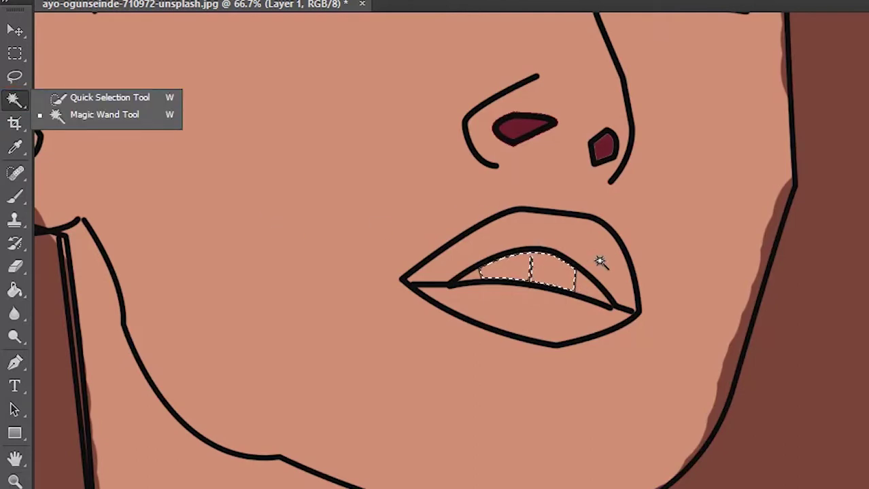
click(599, 326)
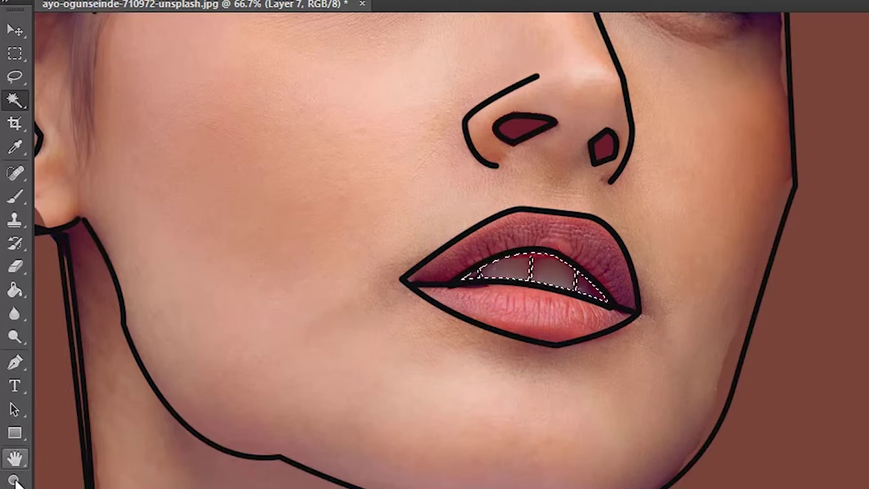
Set the foreground colour to a pale grey-white for the teeth.
key(i)
click(589, 291)
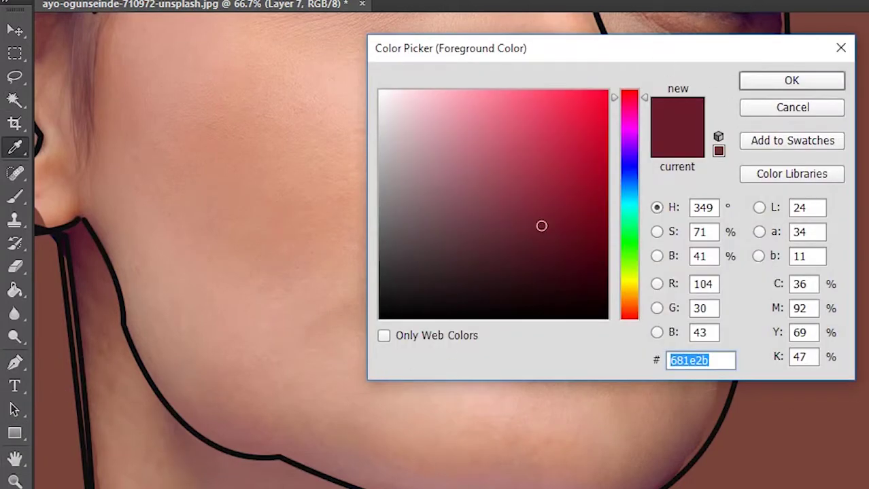
drag(702, 48, 820, 286)
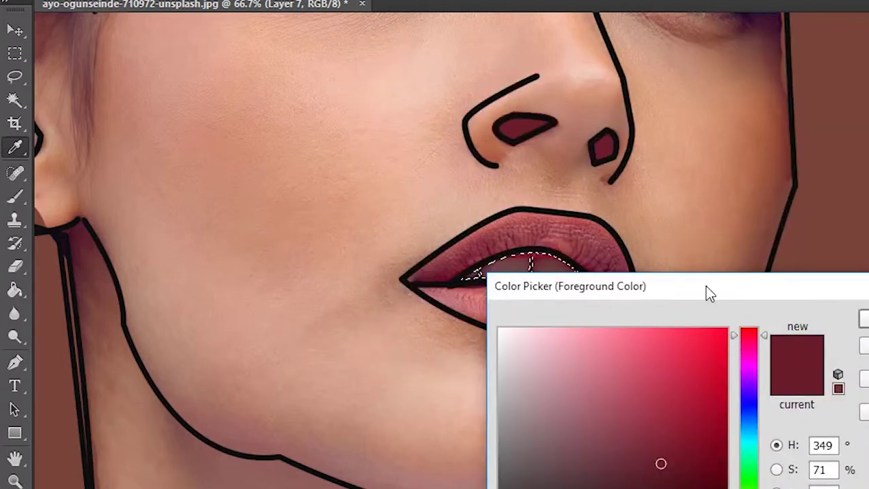
drag(688, 291, 746, 347)
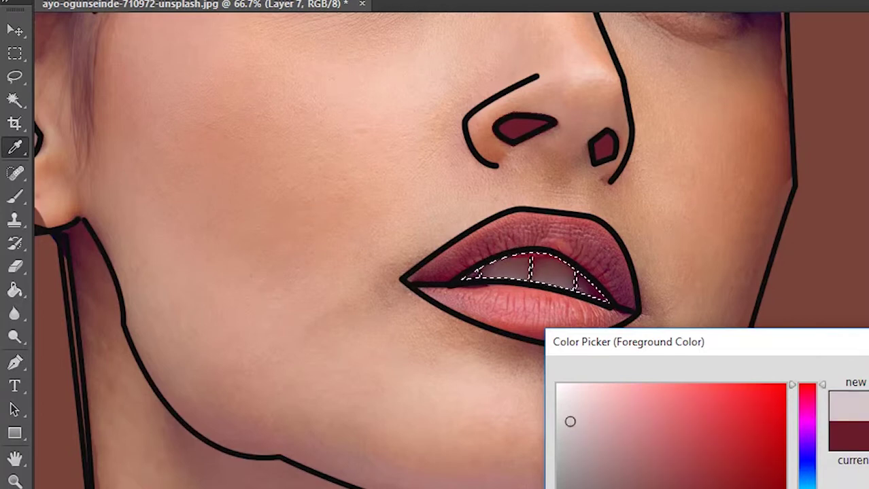
key(Return)
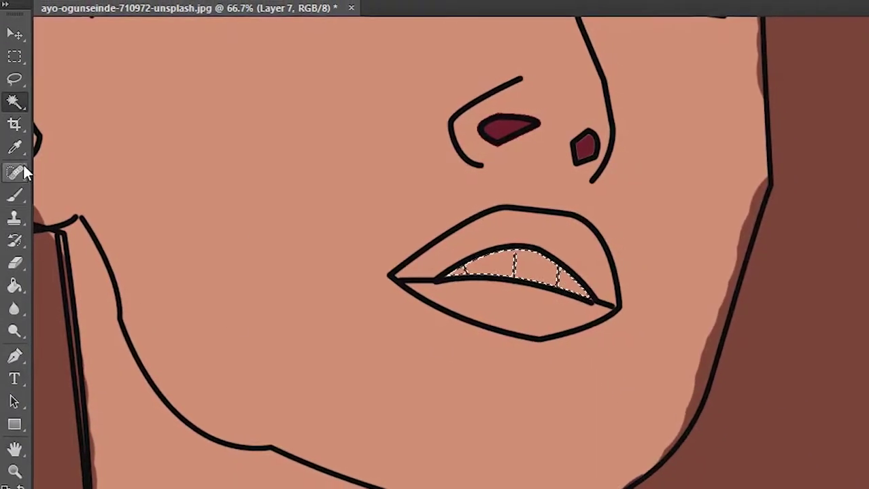
Paint the selected teeth pale grey-white, deselect, and zoom back out to 50%.
click(13, 195)
mouse_move(411, 262)
mouse_down()
mouse_move(508, 265)
mouse_move(435, 262)
mouse_up()
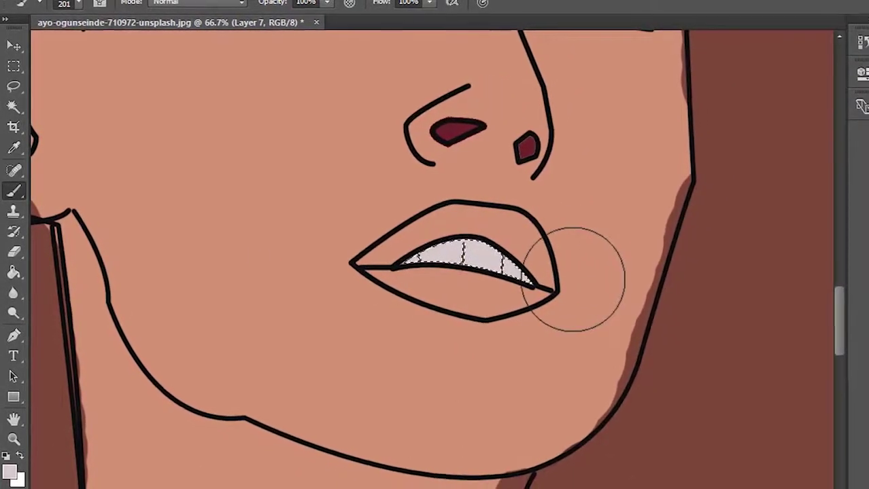
key(ctrl+d)
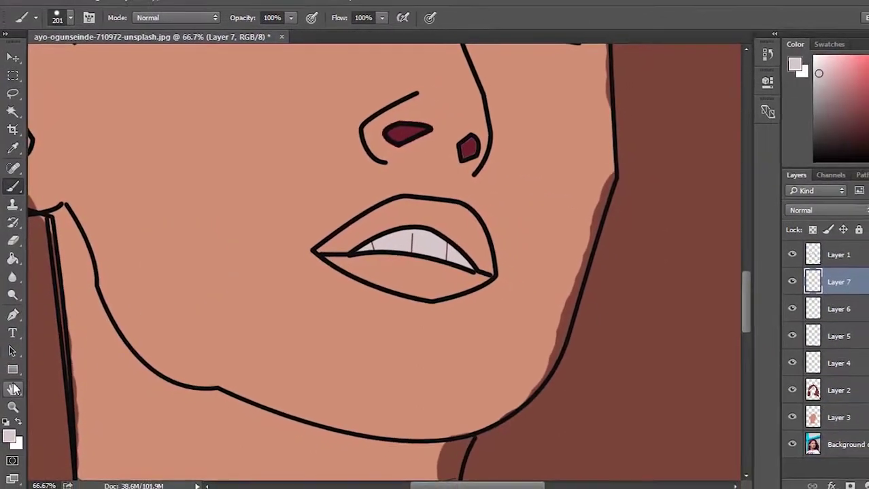
key(z)
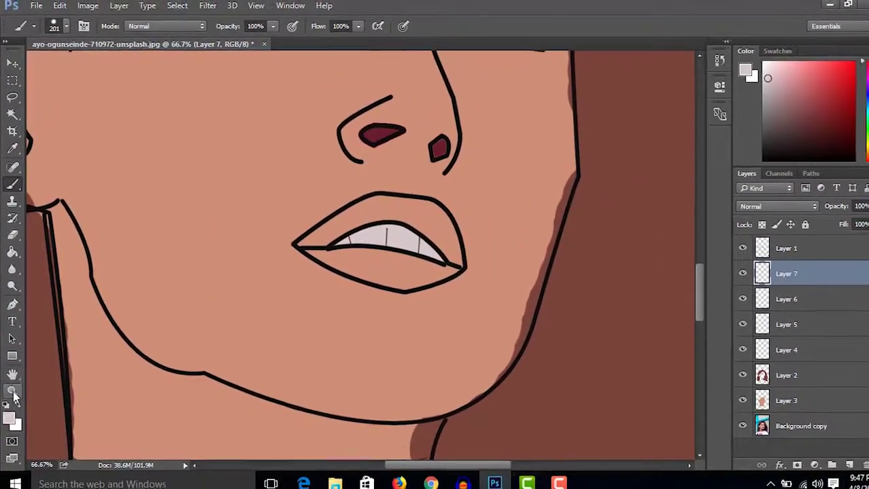
alt+click(425, 221)
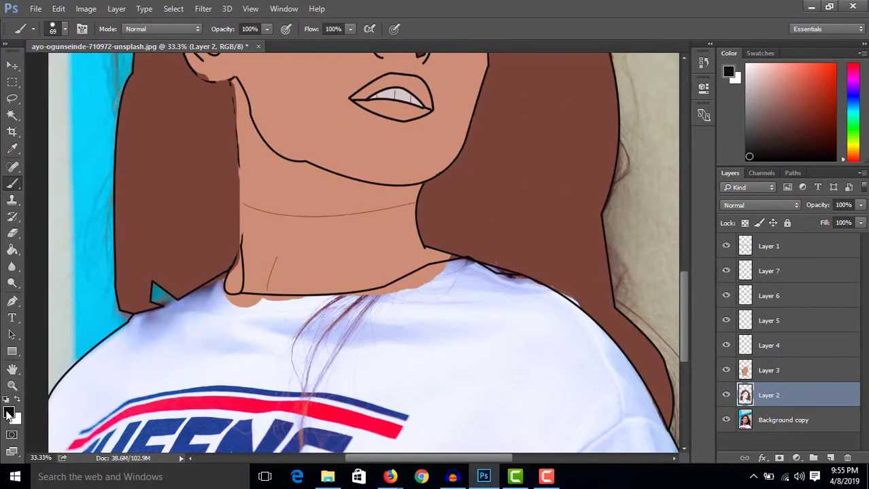
Set the foreground to hair brown, hide the Background copy photo, and select Layer 7.
click(9, 412)
click(649, 111)
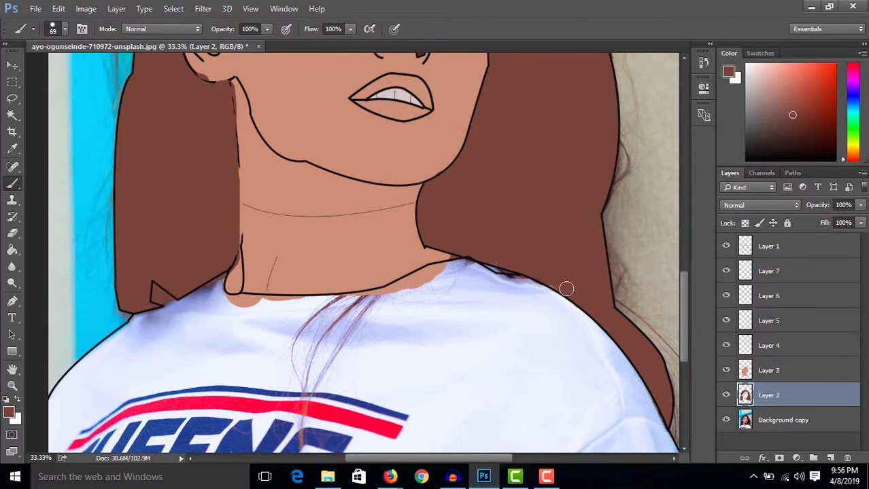
scroll(613, 259, down, 3)
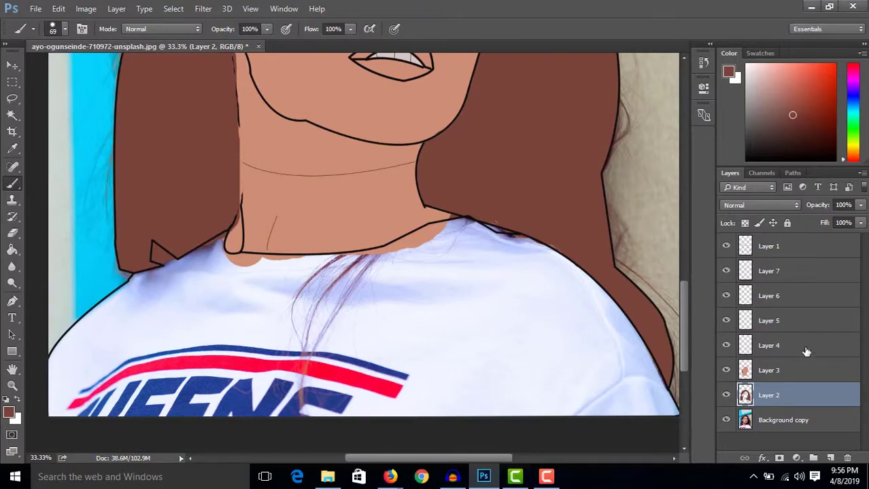
click(778, 253)
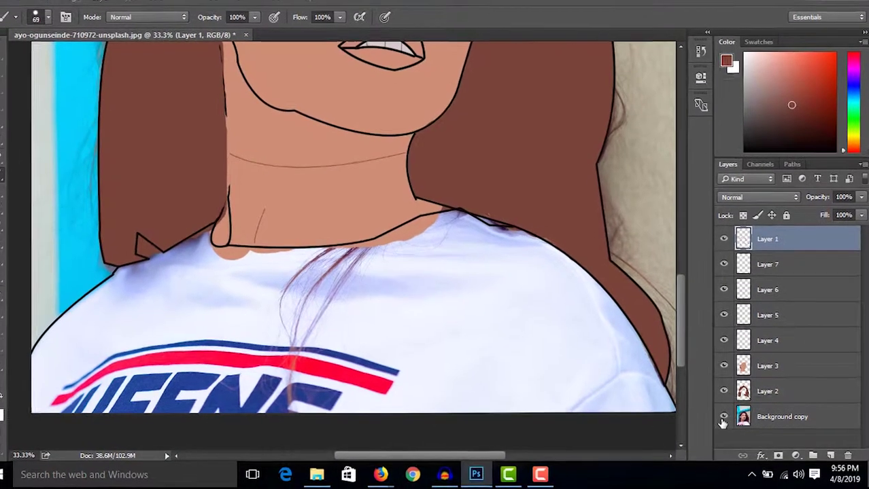
click(726, 420)
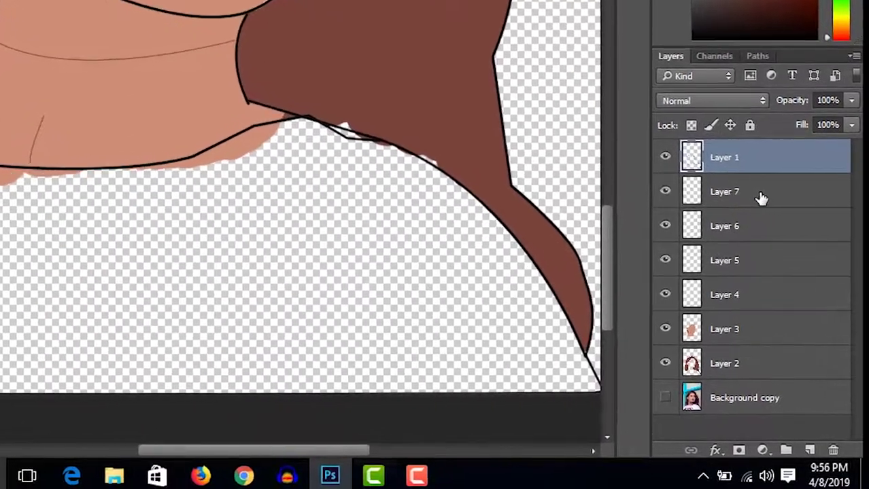
click(760, 193)
Add Layer 8 above Layer 7 and set the foreground to bright magenta e8157d.
click(808, 451)
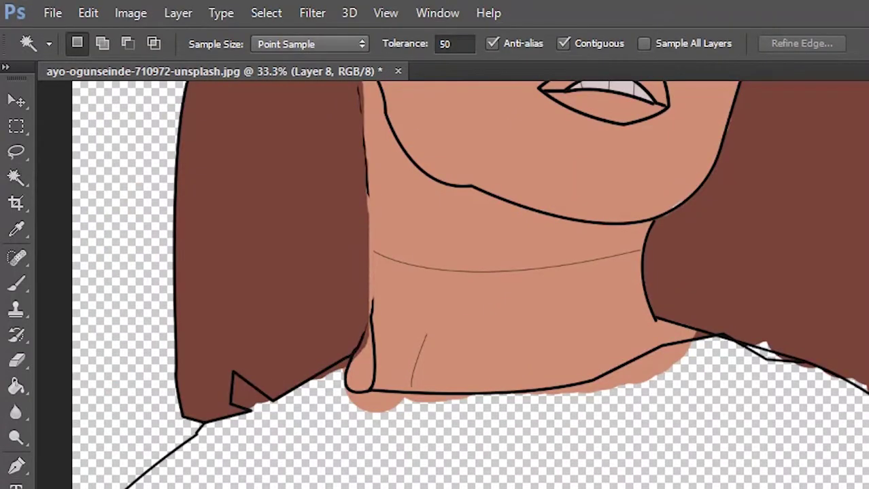
key(i)
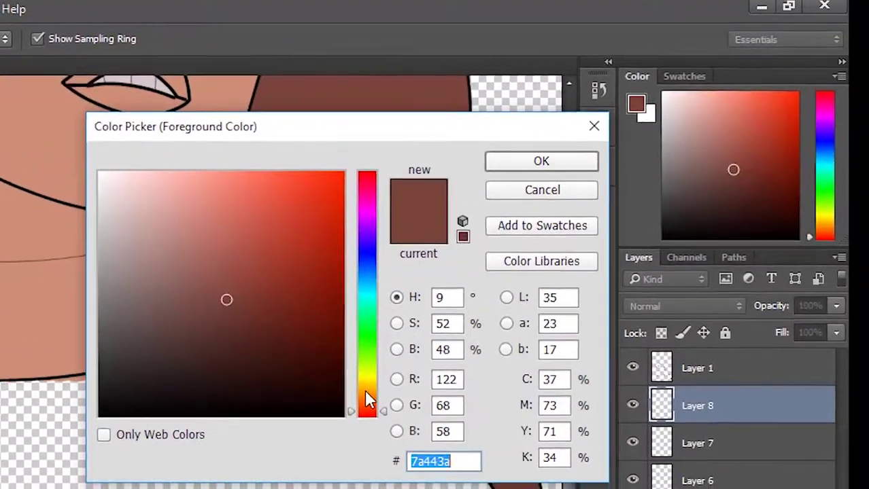
drag(364, 393, 365, 191)
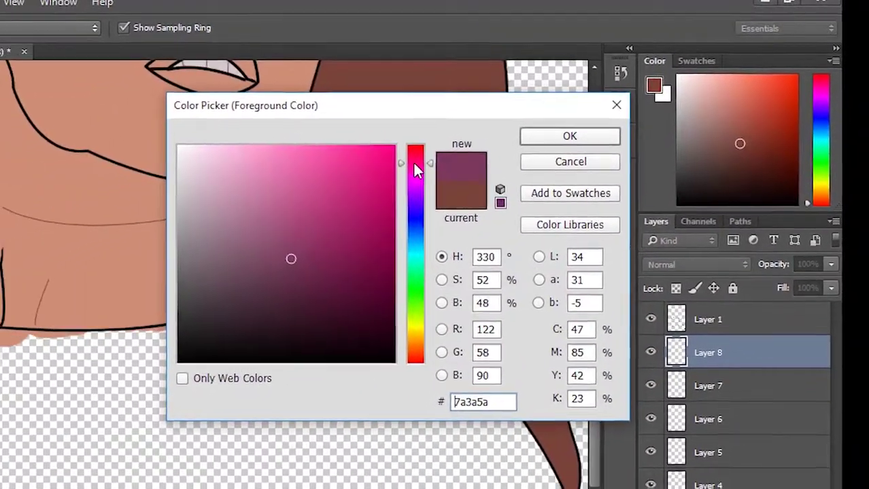
click(376, 165)
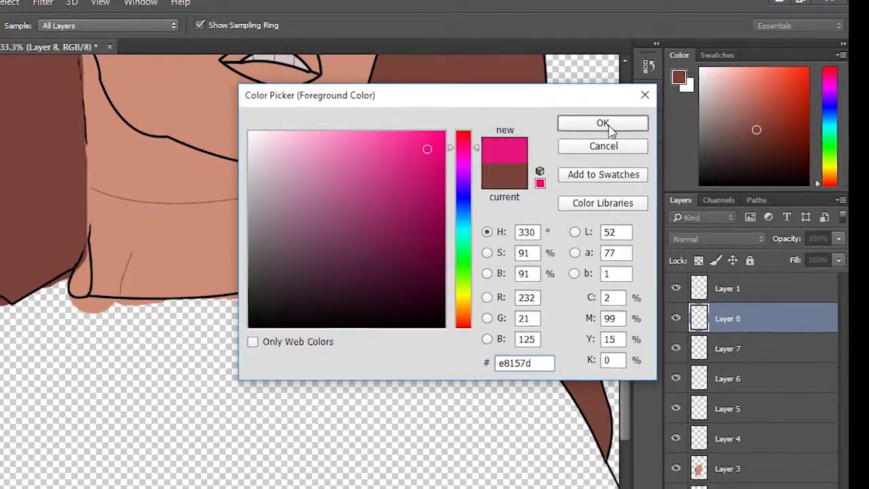
click(569, 136)
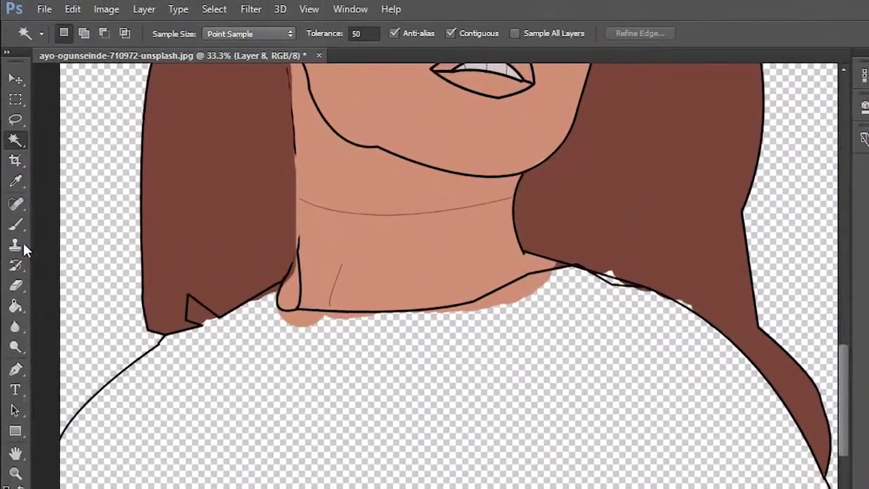
Set the Brush size to 405 px and paint magenta over the shirt area.
click(25, 182)
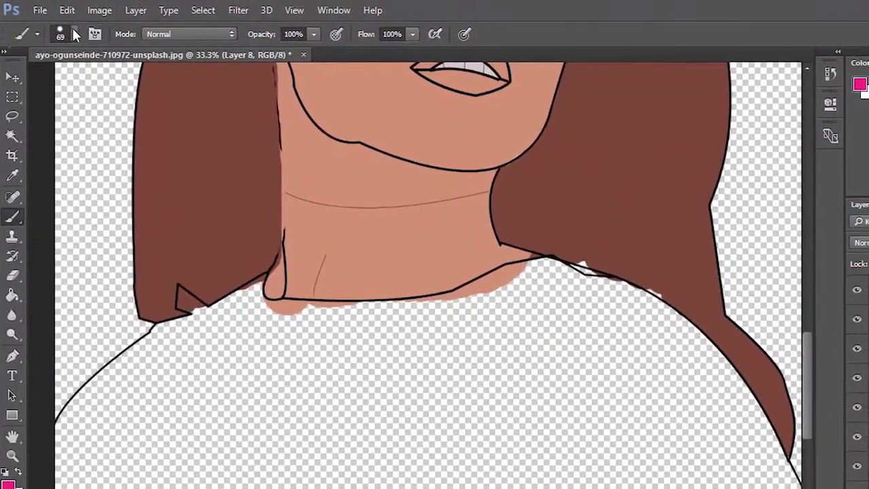
click(76, 34)
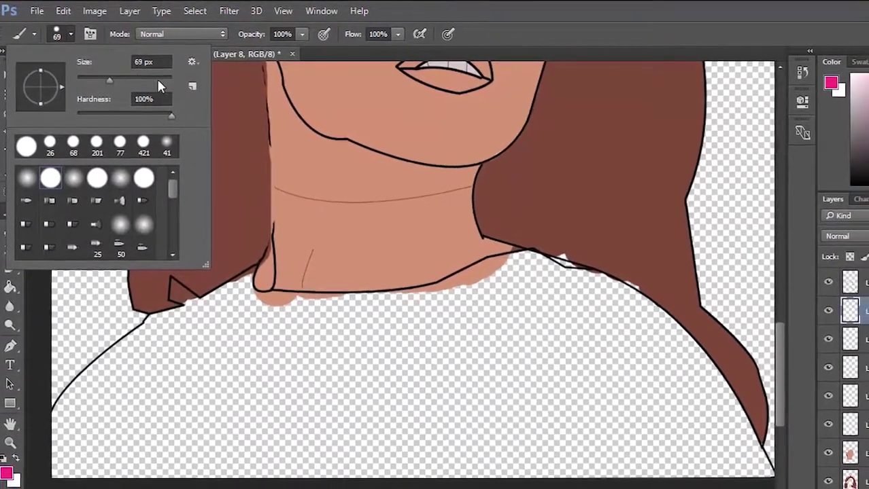
double_click(143, 61)
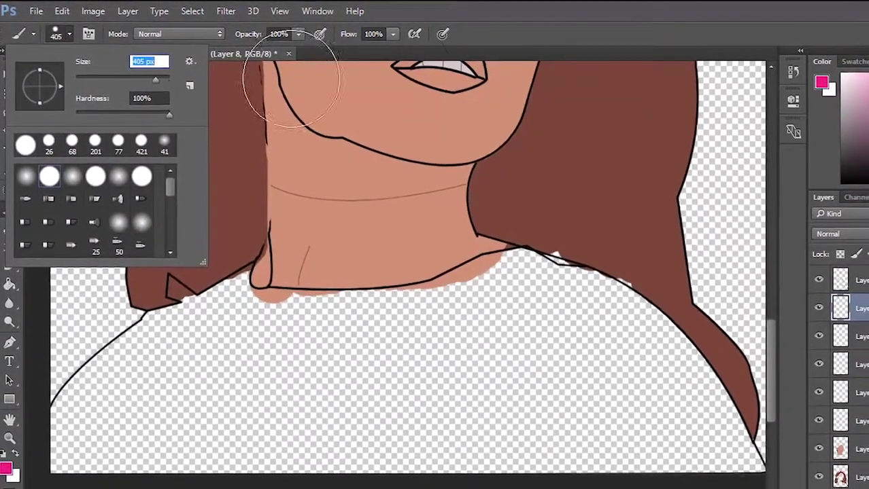
text(405)
key(Return)
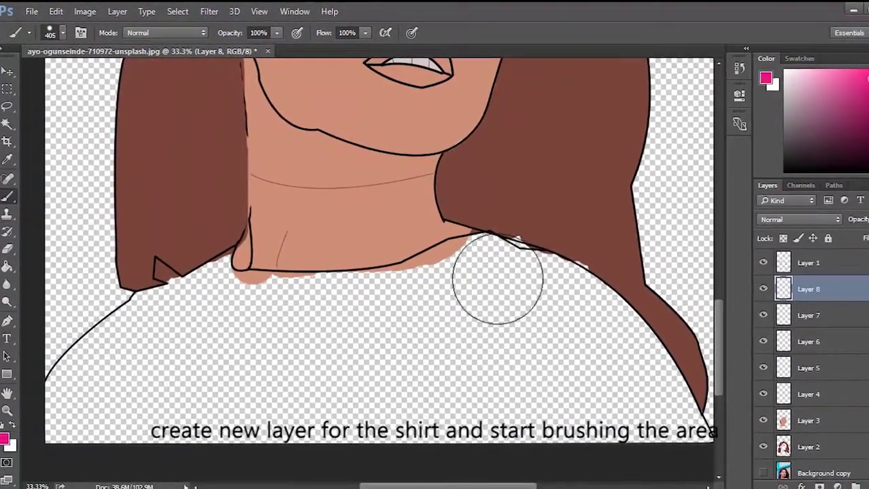
mouse_move(527, 289)
mouse_down()
mouse_move(485, 307)
mouse_move(207, 298)
mouse_move(93, 330)
mouse_move(87, 382)
mouse_move(625, 398)
mouse_move(640, 359)
mouse_move(523, 262)
mouse_move(377, 349)
mouse_move(192, 361)
mouse_up()
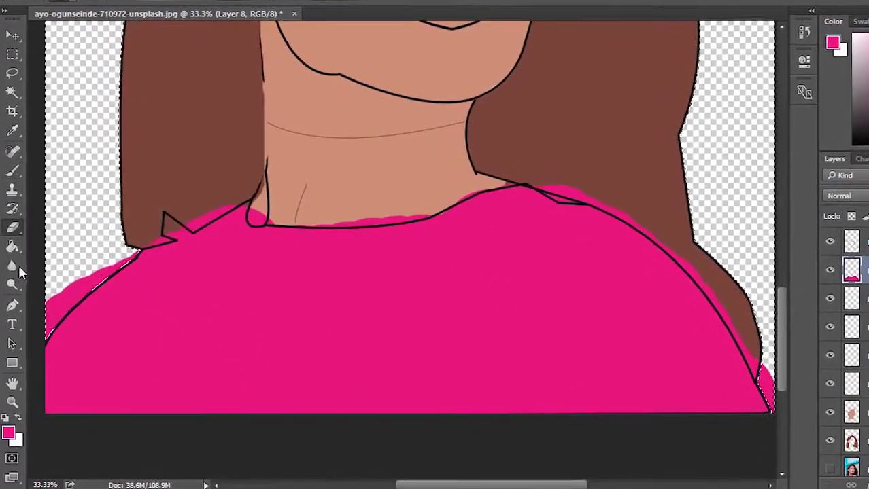
Magic Wand-select the line-art area and erase magenta spill above the right shoulder.
key(e)
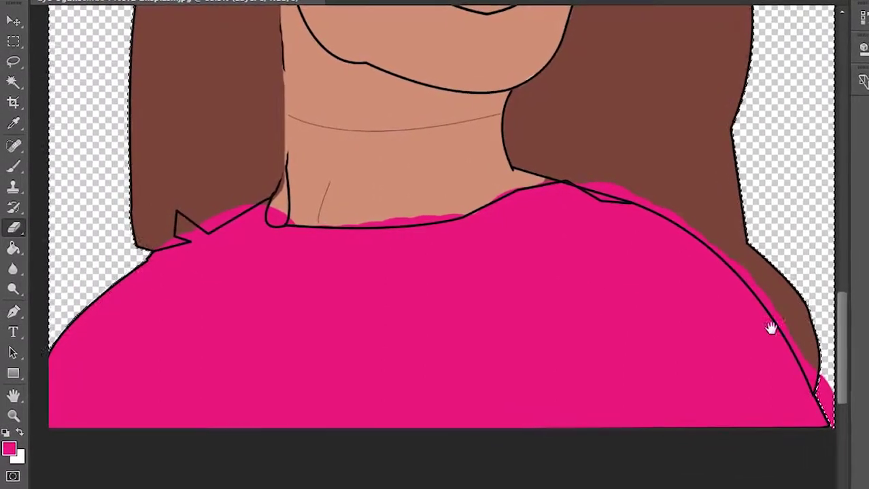
drag(772, 330, 603, 324)
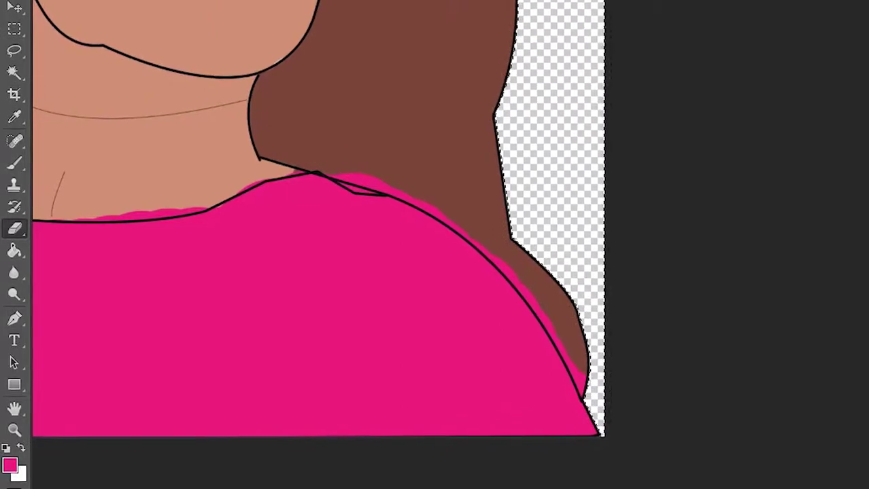
key(w)
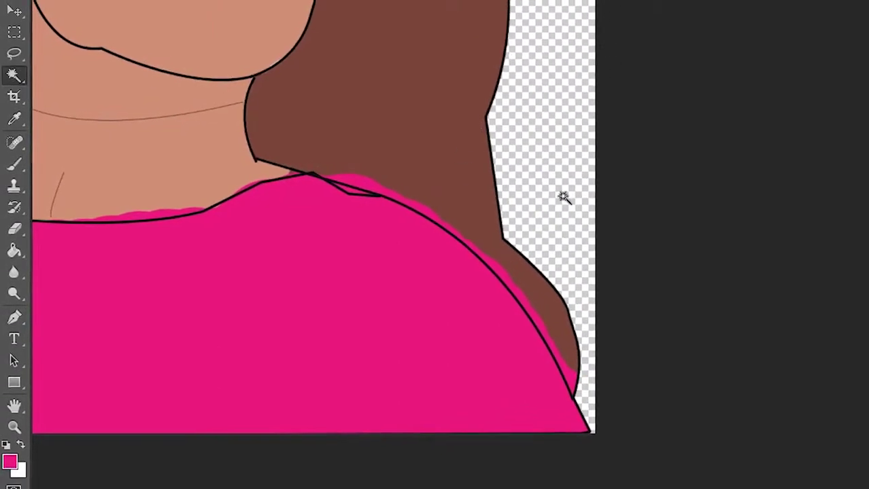
click(578, 197)
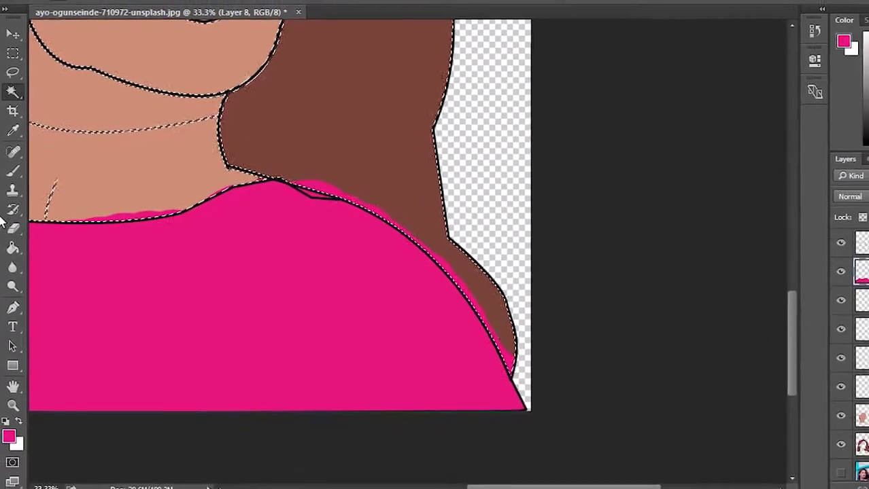
key(e)
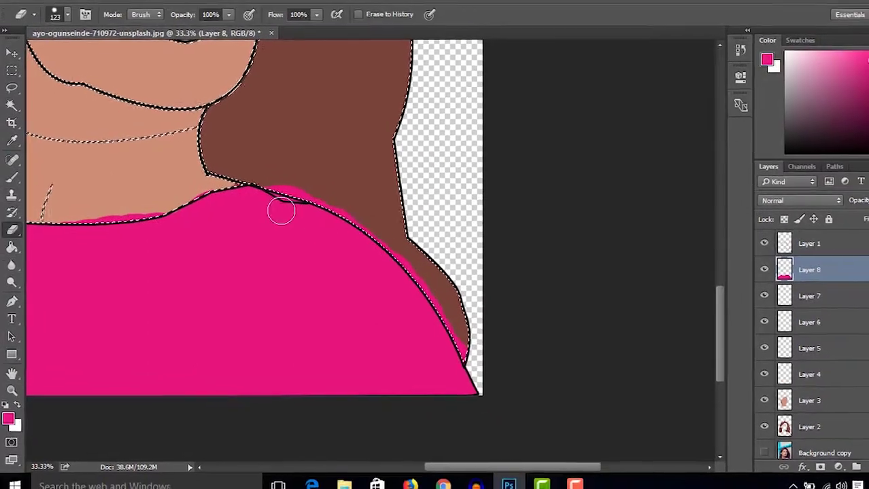
mouse_move(281, 211)
mouse_down()
mouse_move(340, 226)
mouse_move(458, 354)
mouse_up()
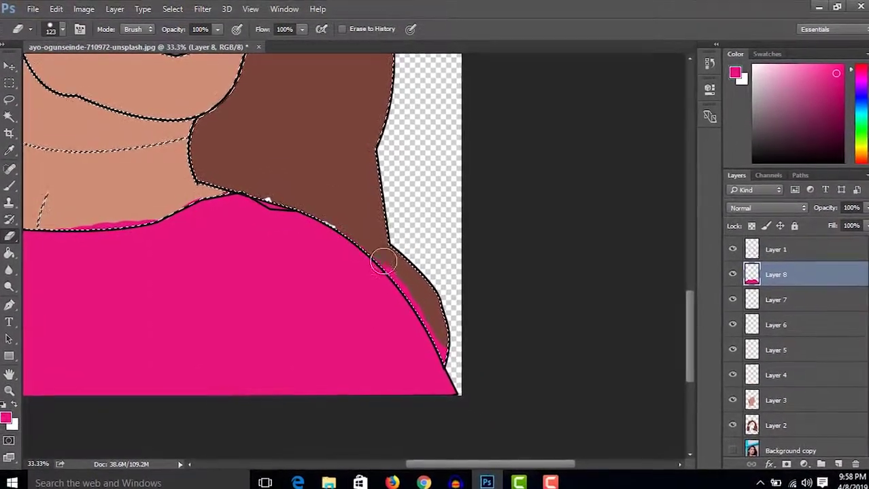
Erase the remaining magenta spill along the bottom of the neck and shoulder edge.
scroll(339, 320, left, 3)
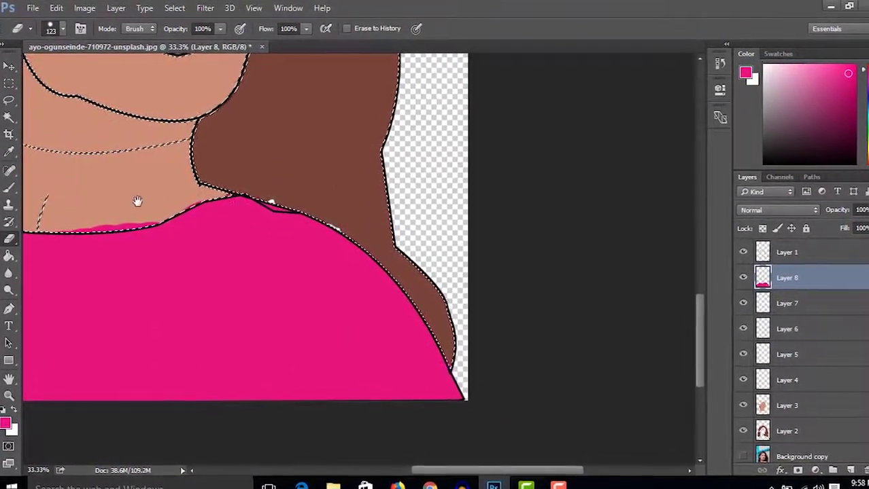
scroll(295, 207, left, 3)
scroll(397, 228, left, 3)
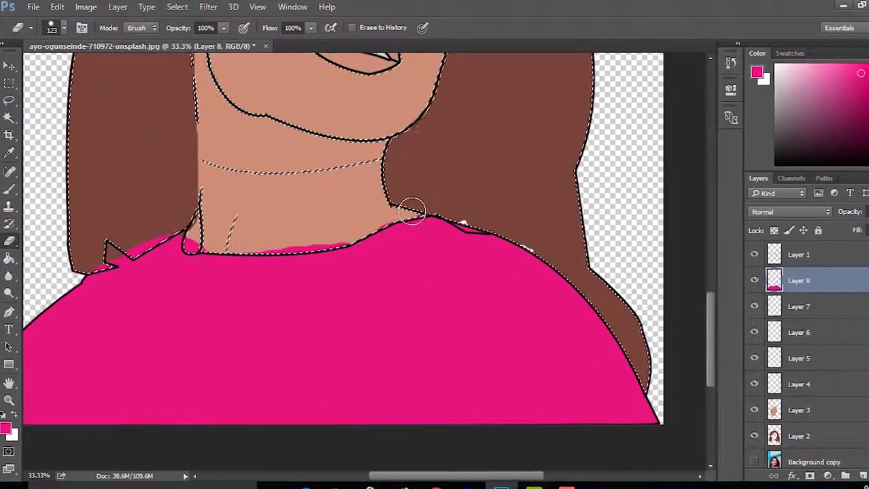
mouse_move(411, 213)
mouse_down()
mouse_move(272, 249)
mouse_move(117, 248)
mouse_move(101, 259)
mouse_move(117, 248)
mouse_up()
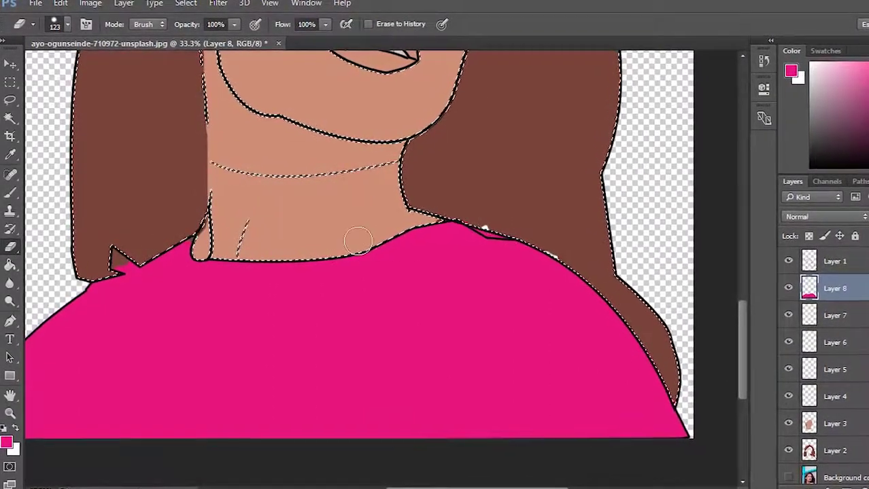
drag(500, 219, 550, 252)
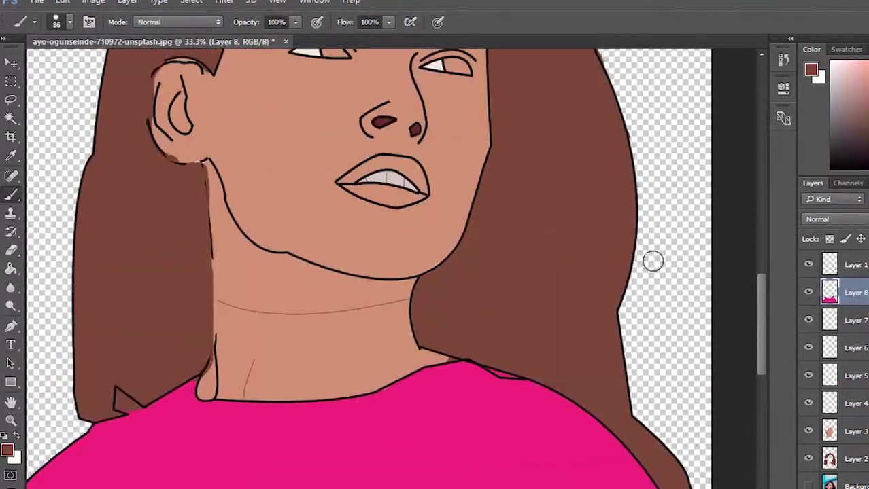
Hide the hair and skin fill layers and sample the grey iris colour from the photo.
scroll(652, 262, up, 3)
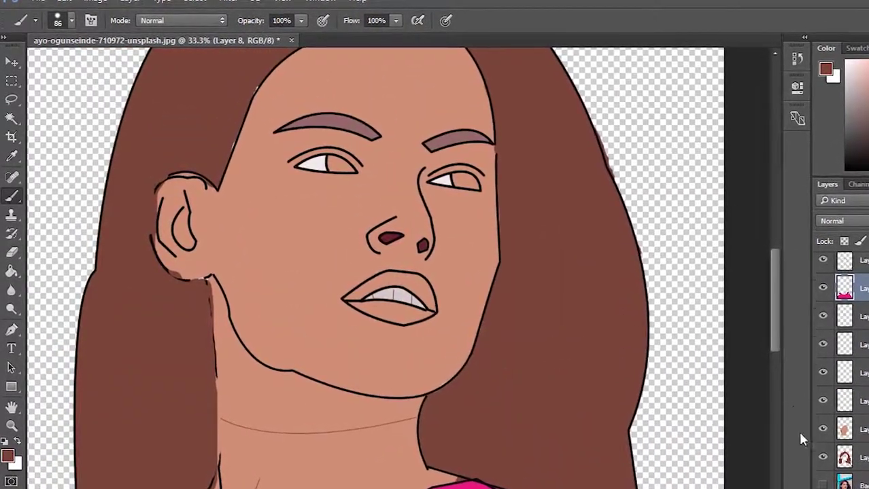
click(820, 464)
click(820, 435)
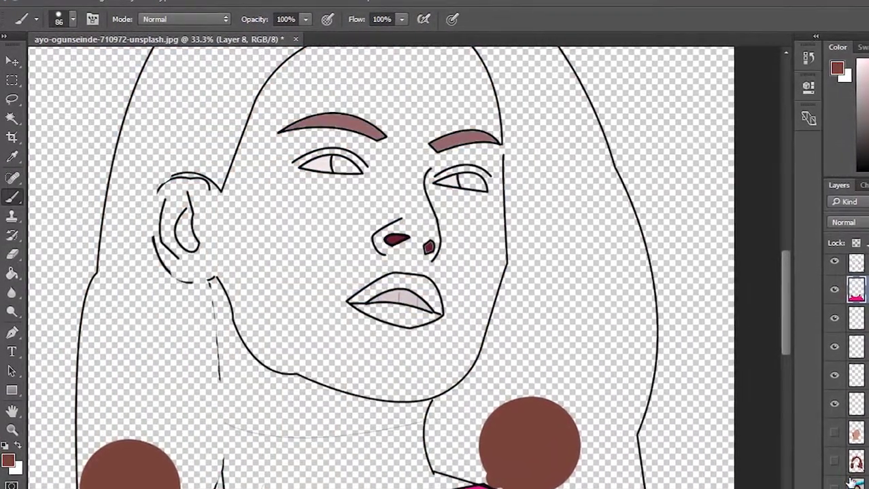
click(831, 484)
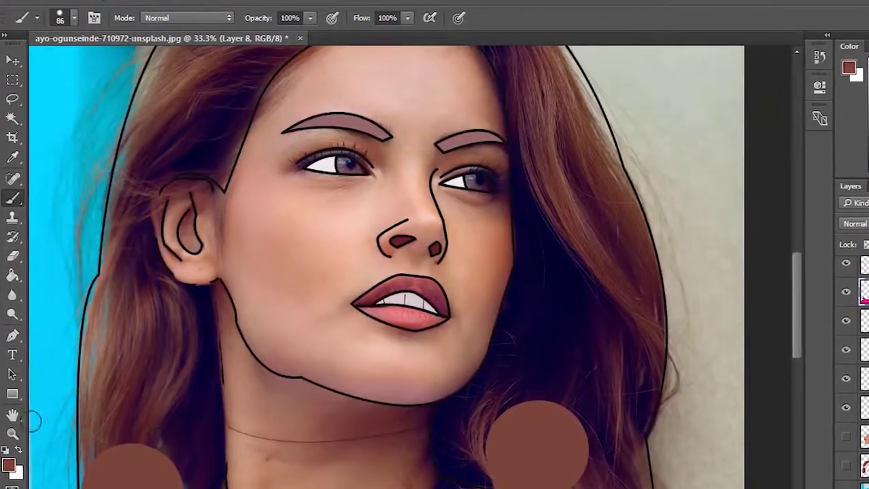
click(8, 464)
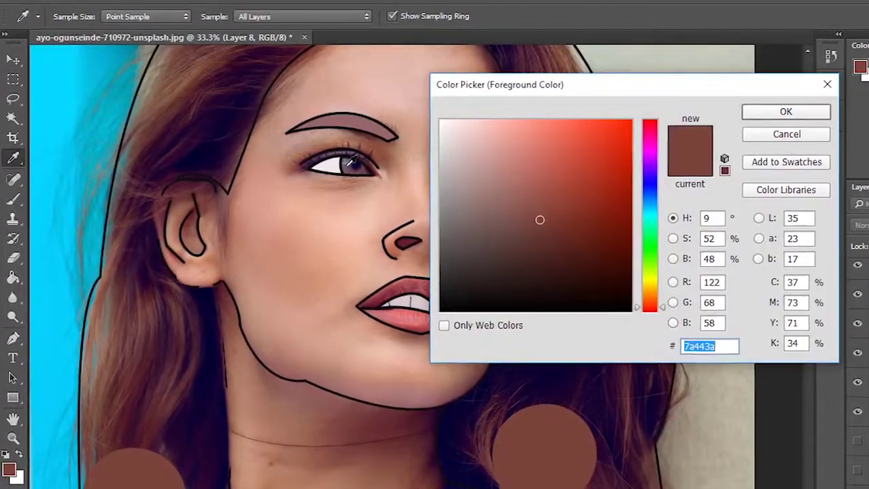
click(344, 126)
click(764, 116)
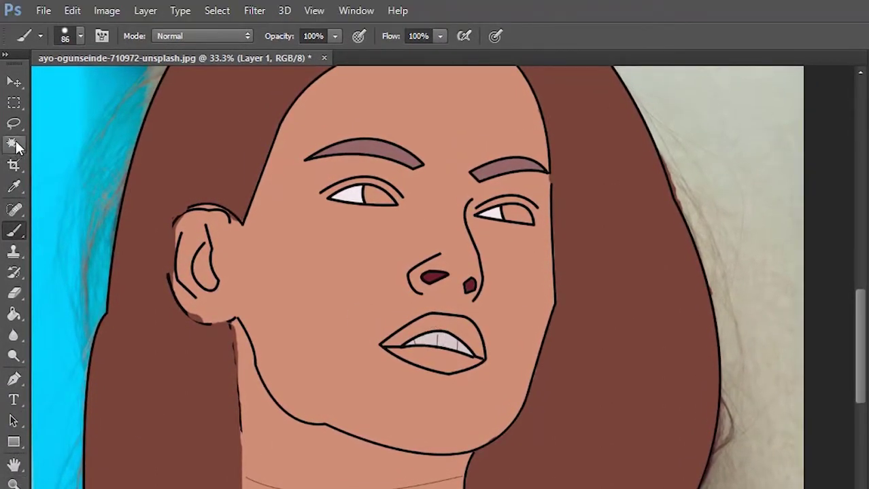
Magic Wand-select the left iris and paint it grey, setting the brush to 48 px.
click(15, 145)
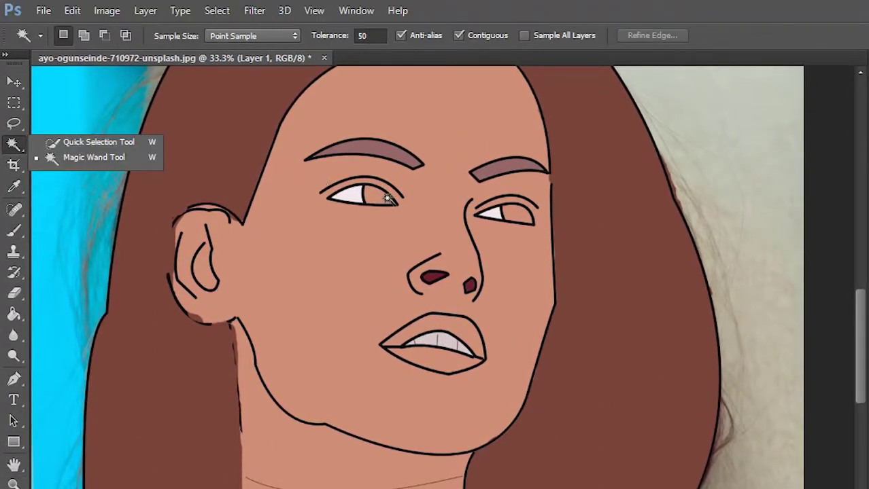
click(375, 196)
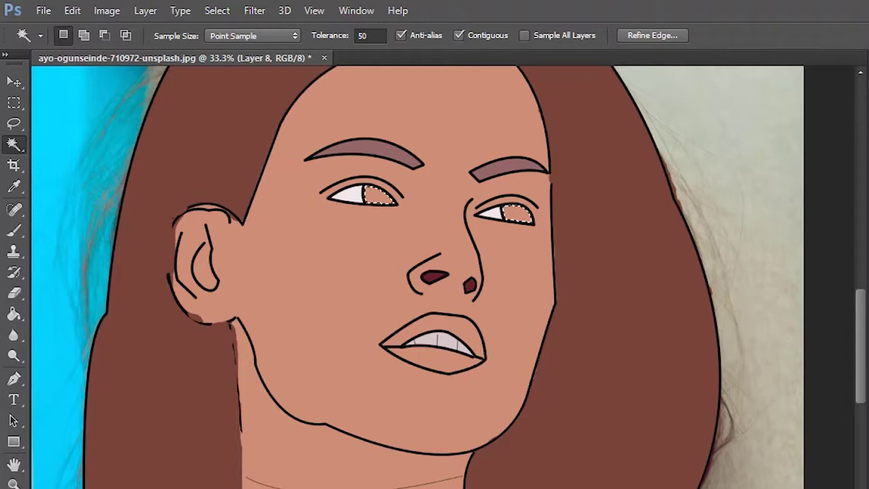
click(17, 231)
click(373, 193)
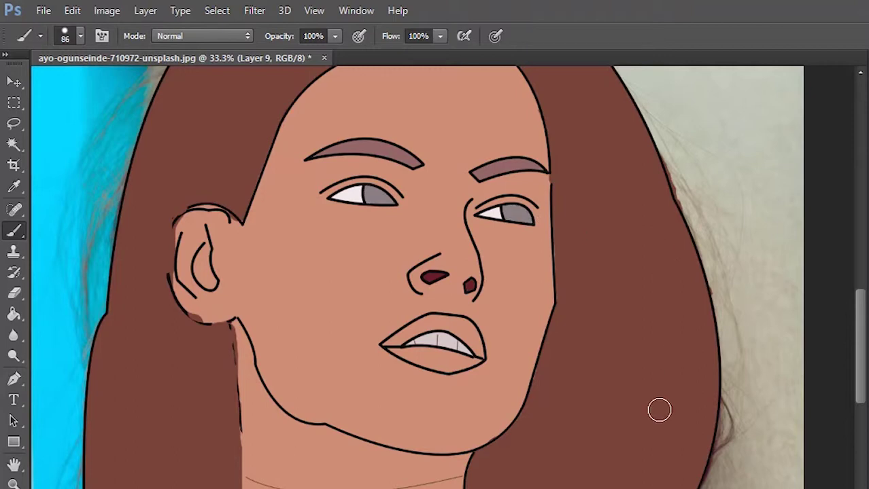
click(81, 36)
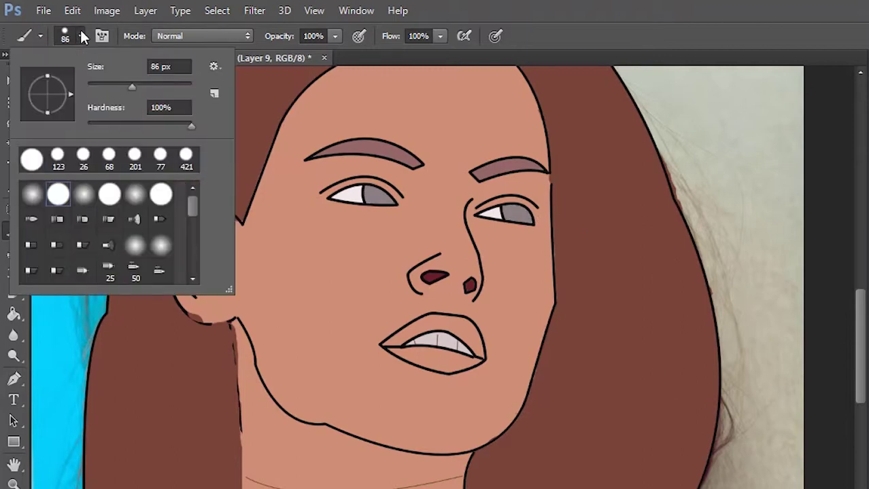
click(112, 86)
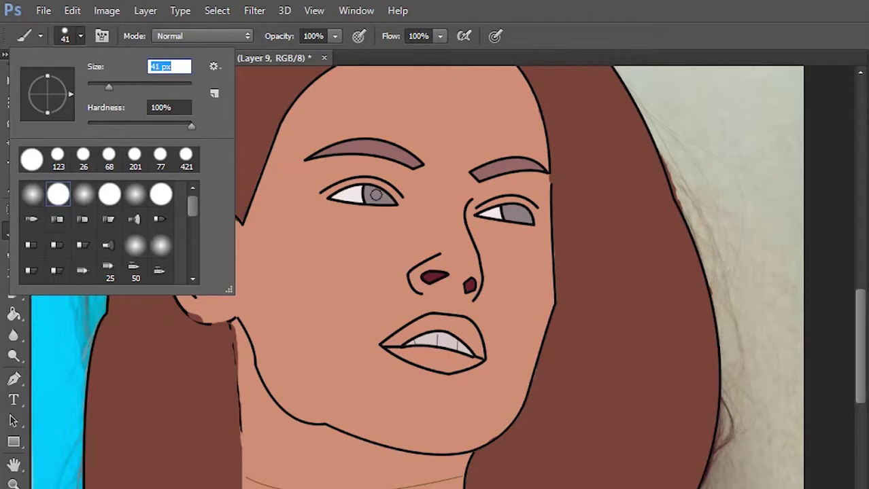
text(48)
key(Return)
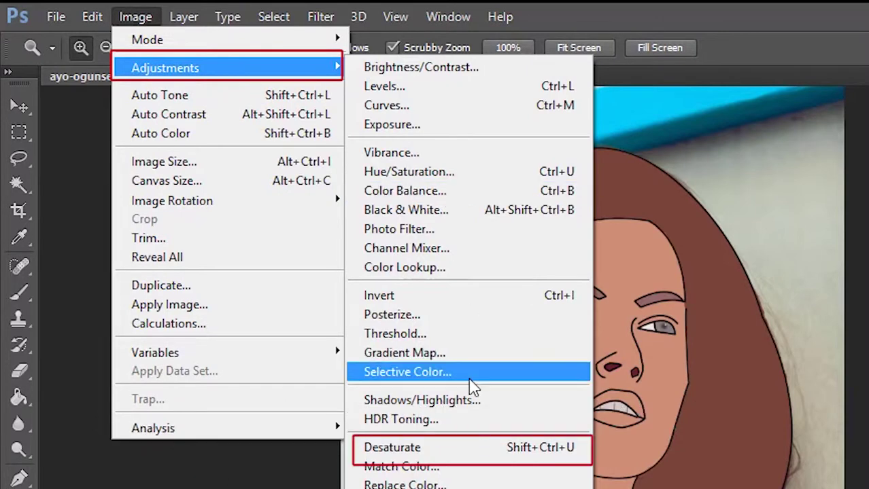
Desaturate the Background copy photo and open the Filter Gallery on it.
click(414, 450)
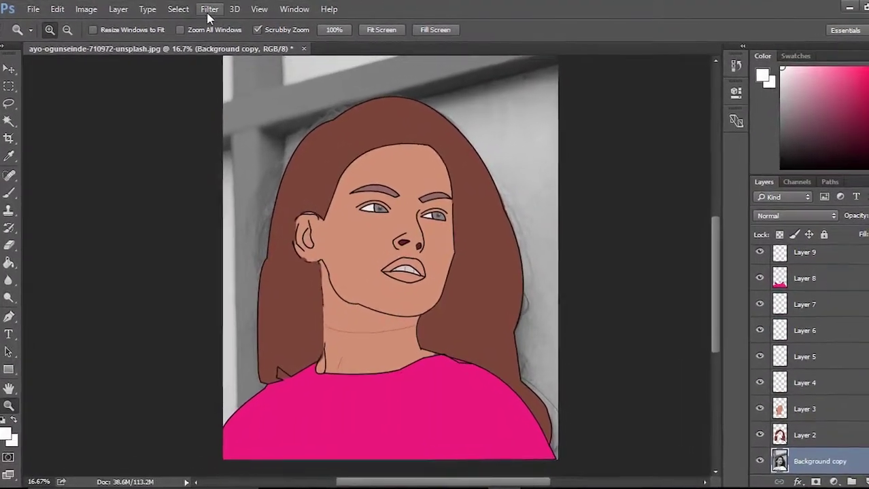
click(208, 11)
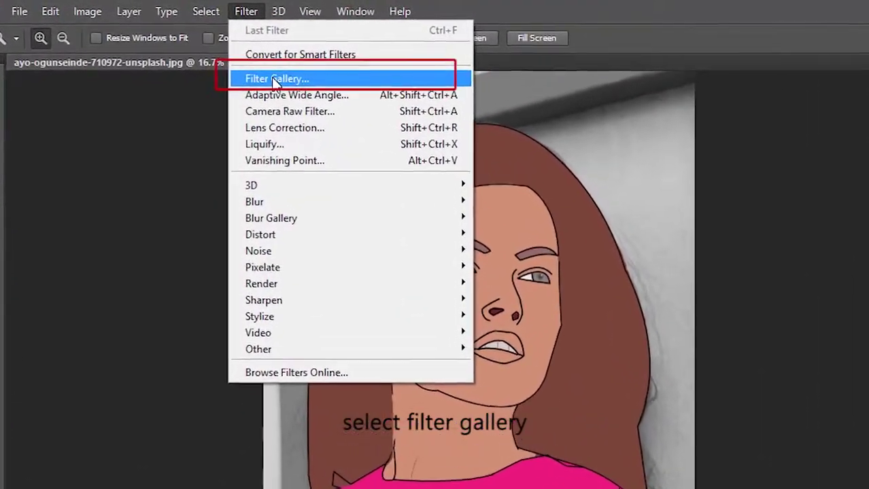
click(264, 76)
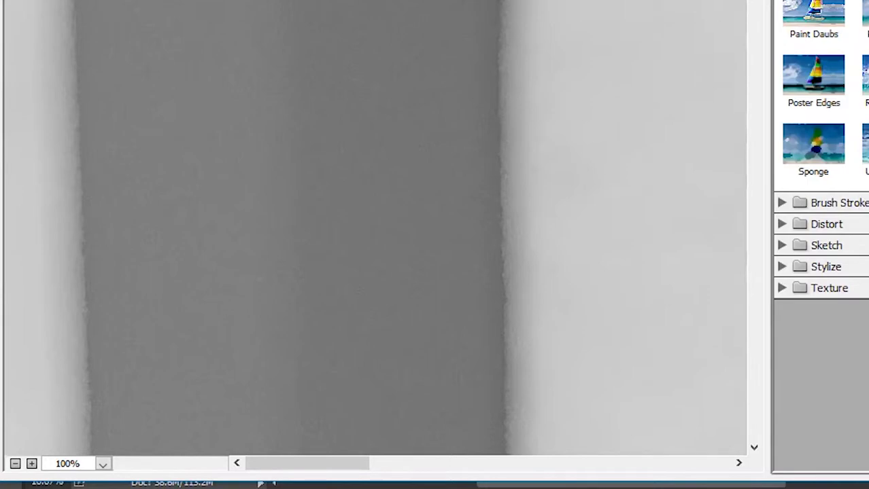
Zoom the Filter Gallery preview out to the whole image, then back in to 25%.
click(15, 464)
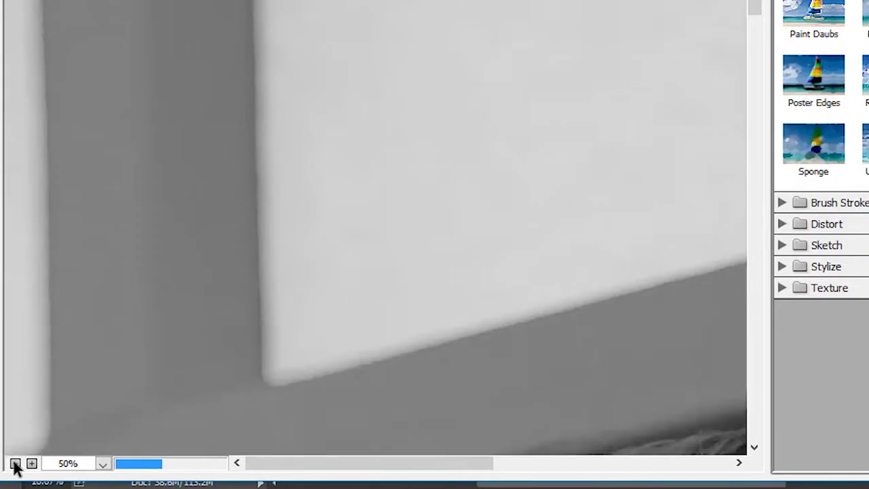
click(15, 464)
click(31, 465)
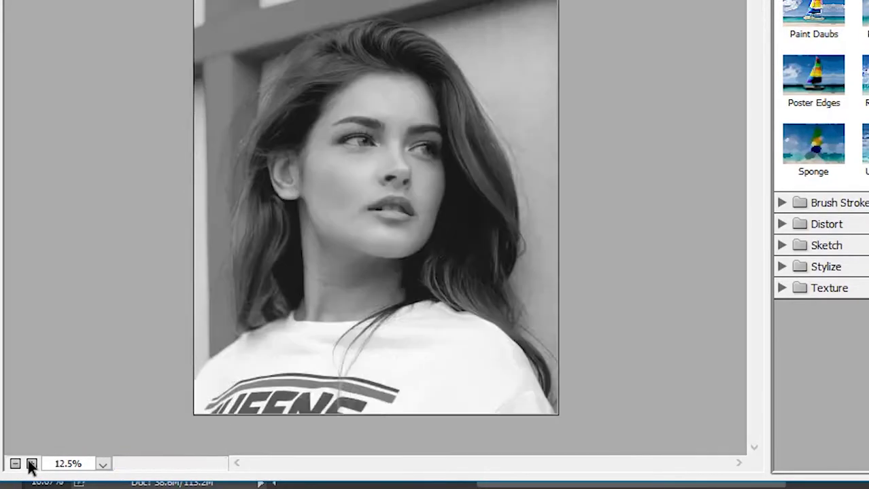
click(30, 465)
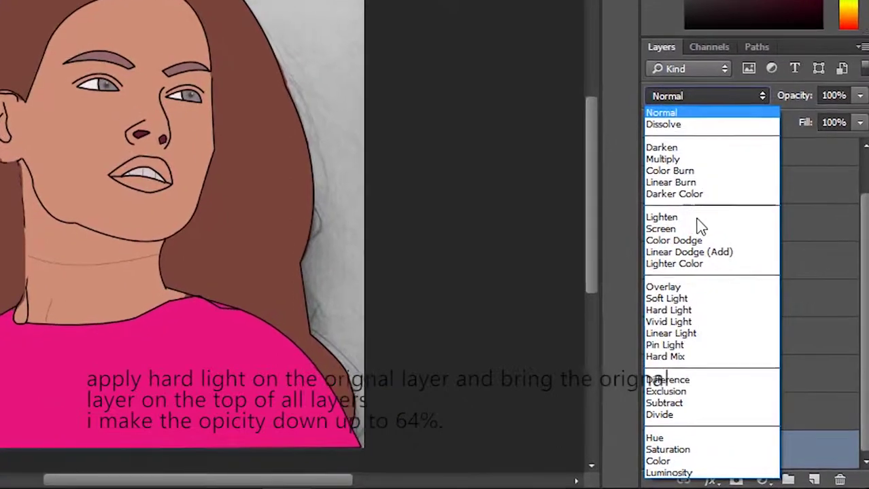
Set Background copy to Hard Light, move it to the top of the stack, and set 64% opacity.
click(661, 300)
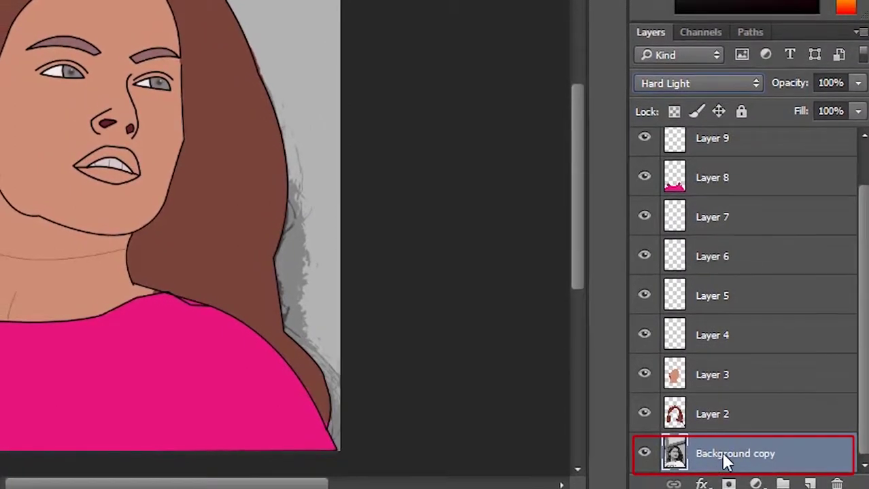
drag(739, 465, 743, 155)
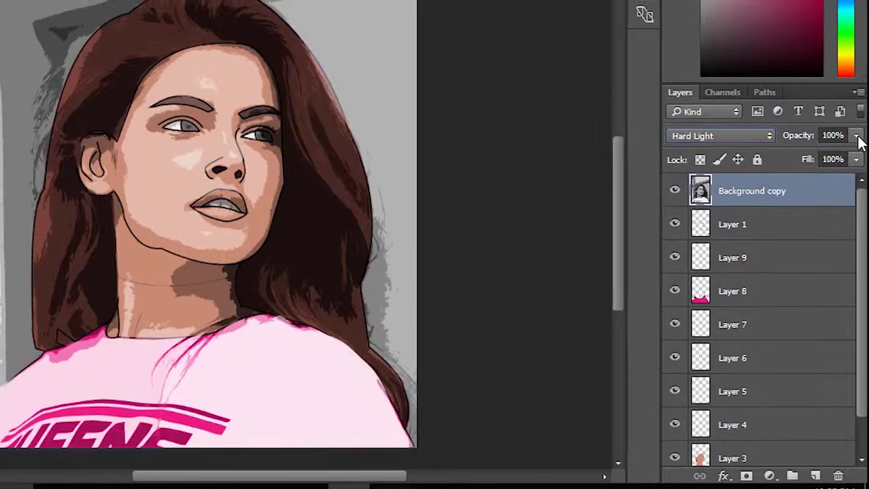
drag(858, 139, 823, 158)
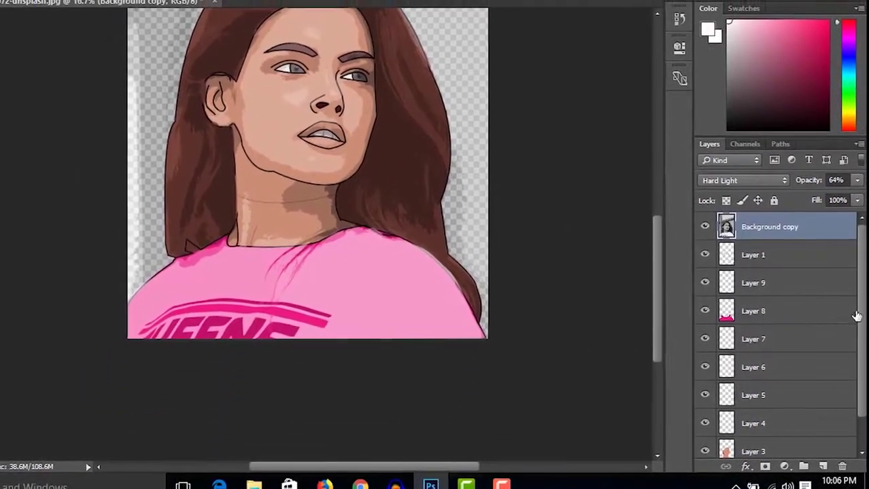
scroll(860, 435, down, 1)
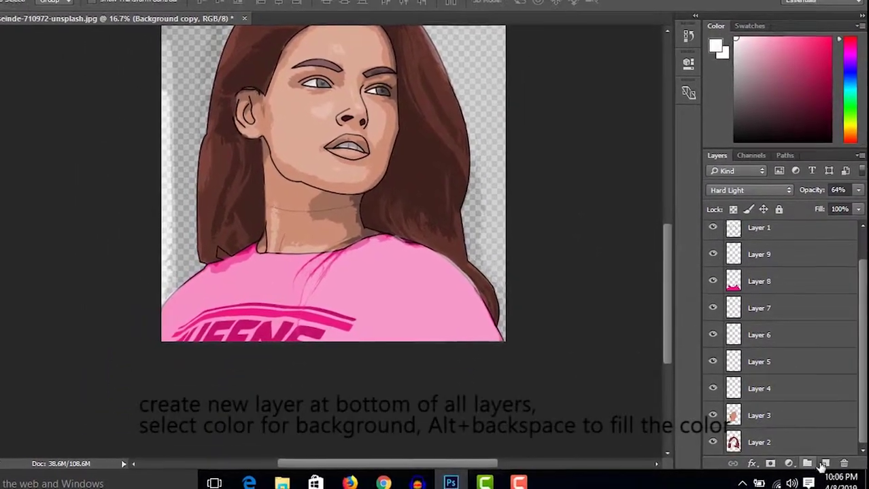
Add a new Layer 10 beneath Layer 2 and fill it with mid grey #737373.
click(815, 443)
ctrl+click(829, 462)
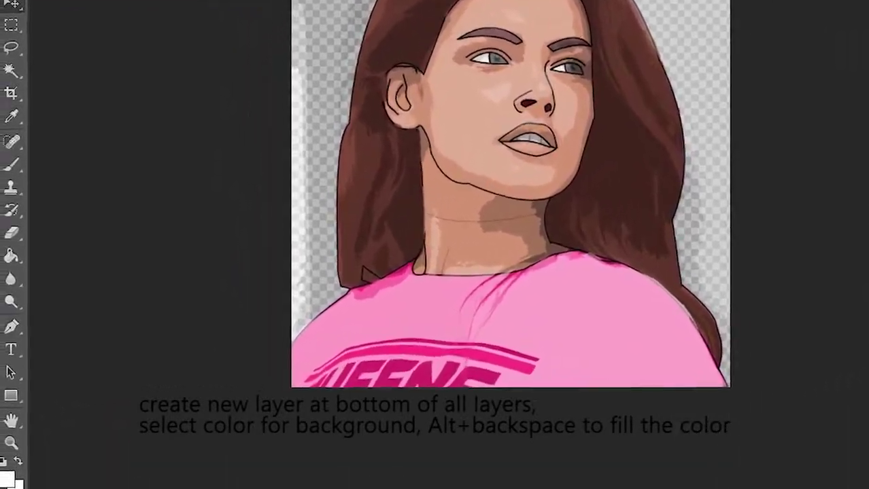
click(9, 414)
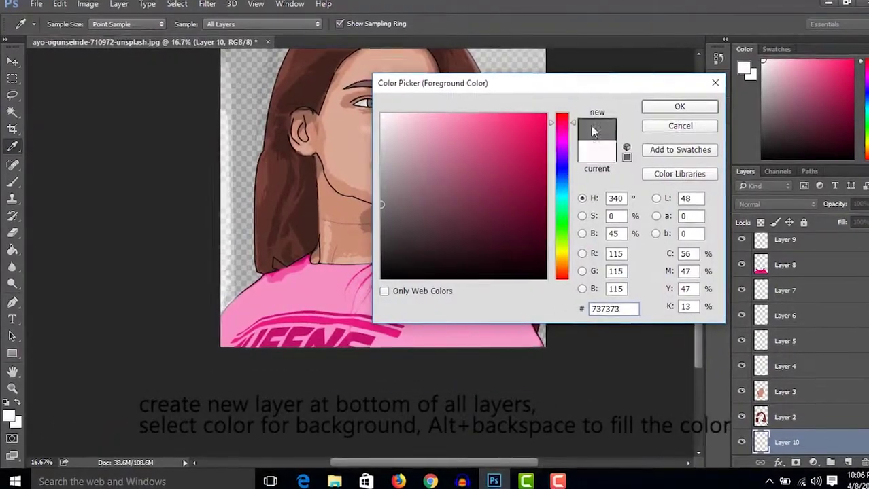
click(670, 108)
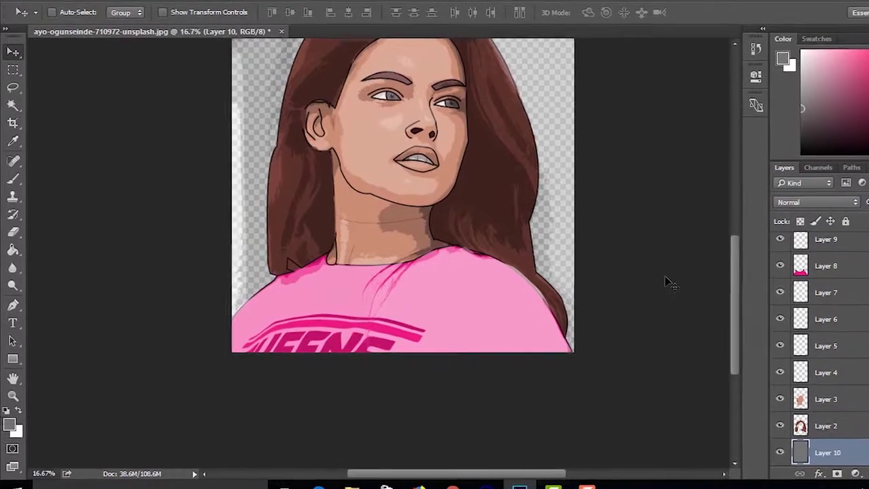
key(alt+BackSpace)
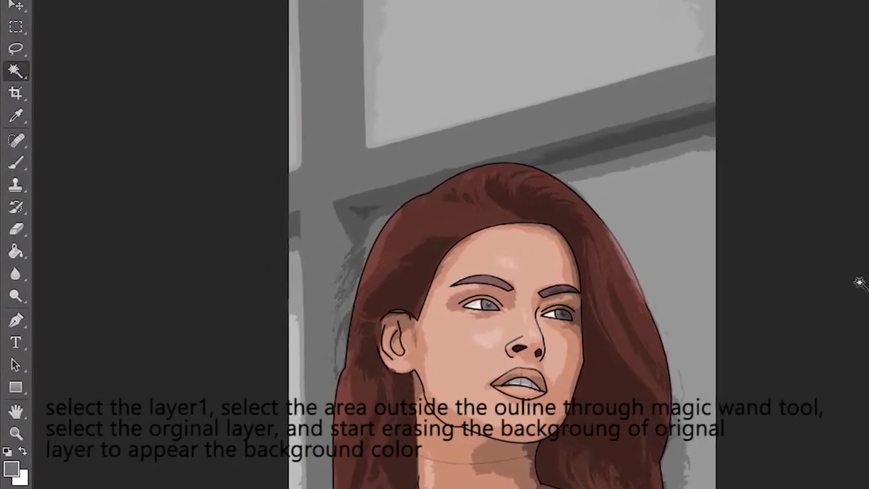
Select the area outside the figure's outline and erase a strip of wall above the head.
click(687, 203)
click(17, 229)
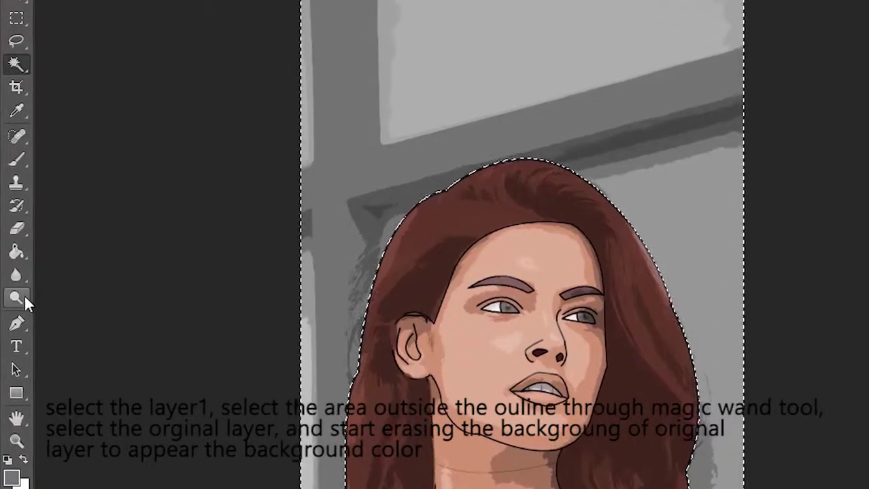
right_click(17, 229)
click(607, 68)
drag(607, 68, 357, 41)
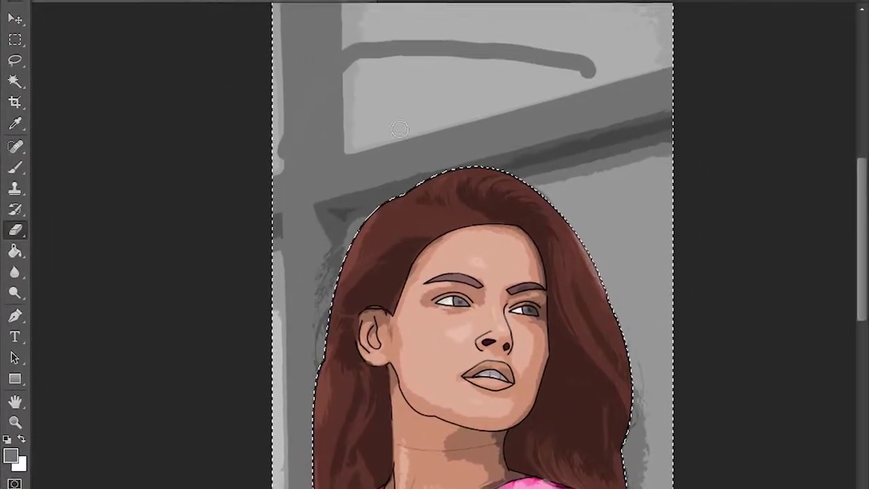
Erase the remaining wall and grey streaks around the hair with a 312 px eraser.
click(75, 2)
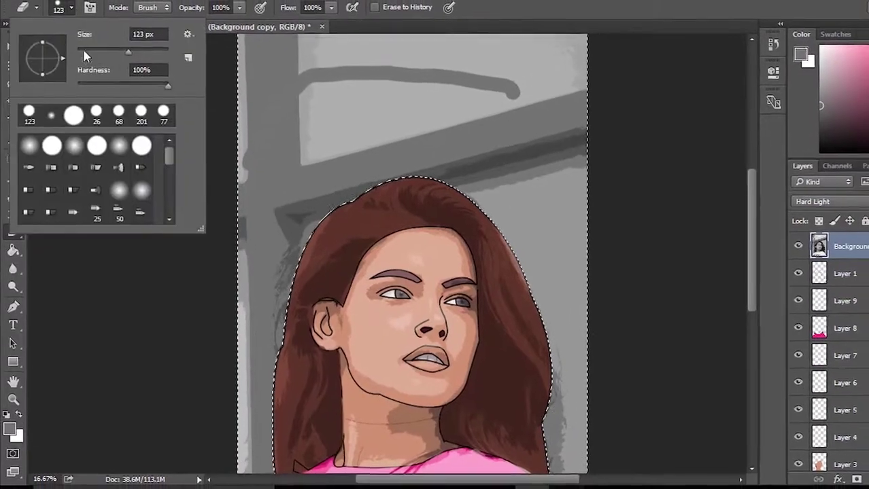
text(312)
key(Return)
drag(402, 133, 218, 80)
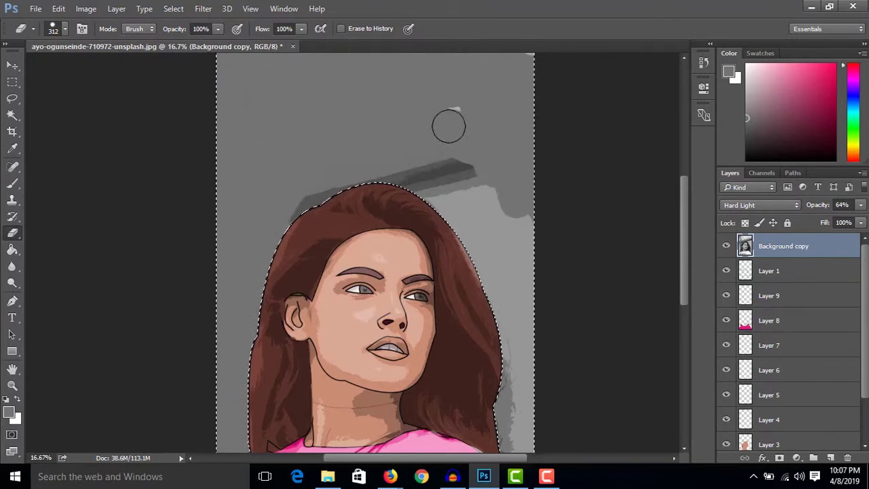
drag(501, 286, 520, 446)
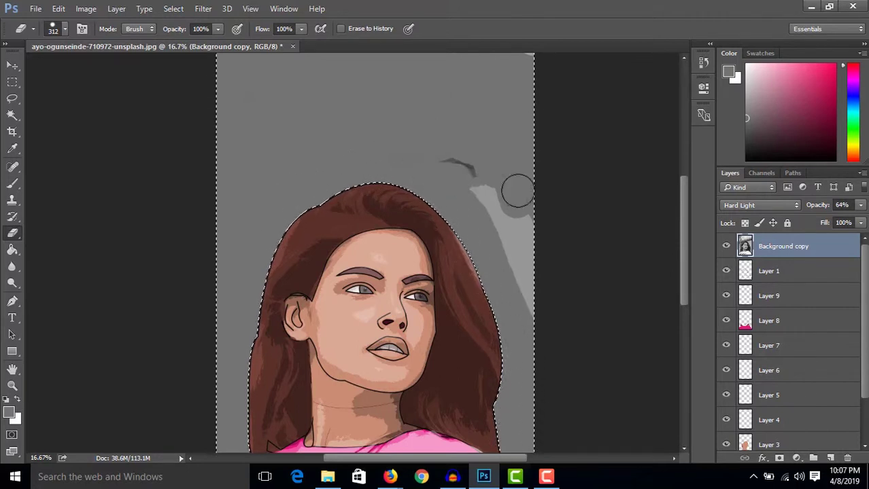
drag(518, 190, 460, 181)
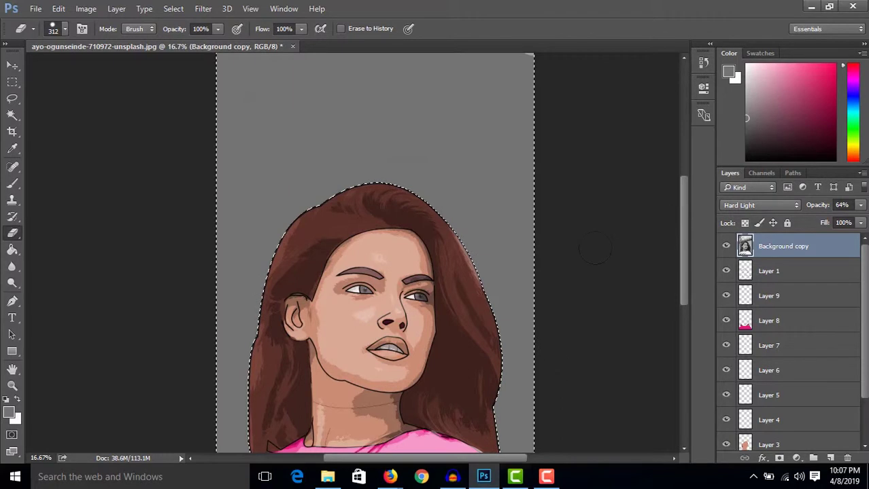
key(z)
click(433, 226)
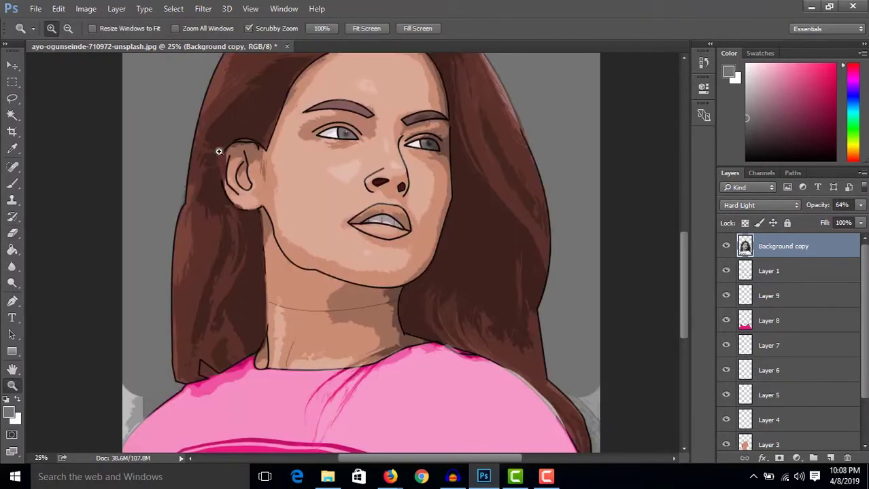
Return to the Eraser and clean stray outline strokes around the hair and face.
click(12, 233)
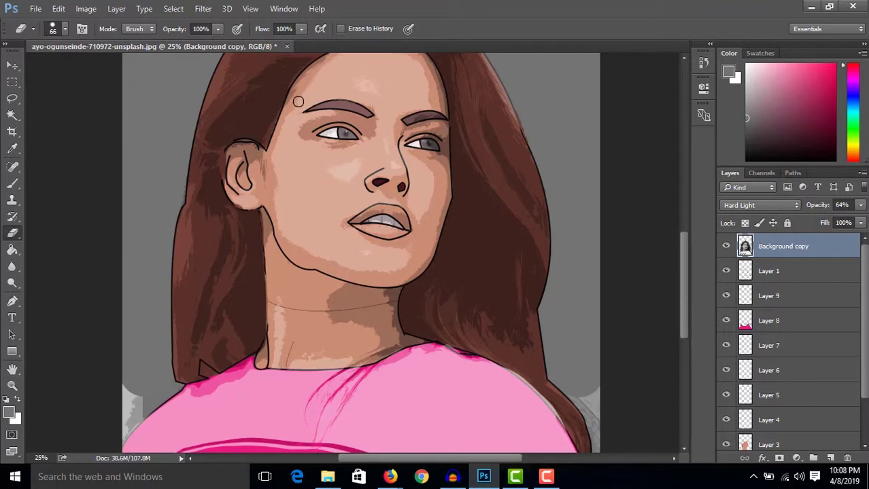
scroll(498, 148, up, 3)
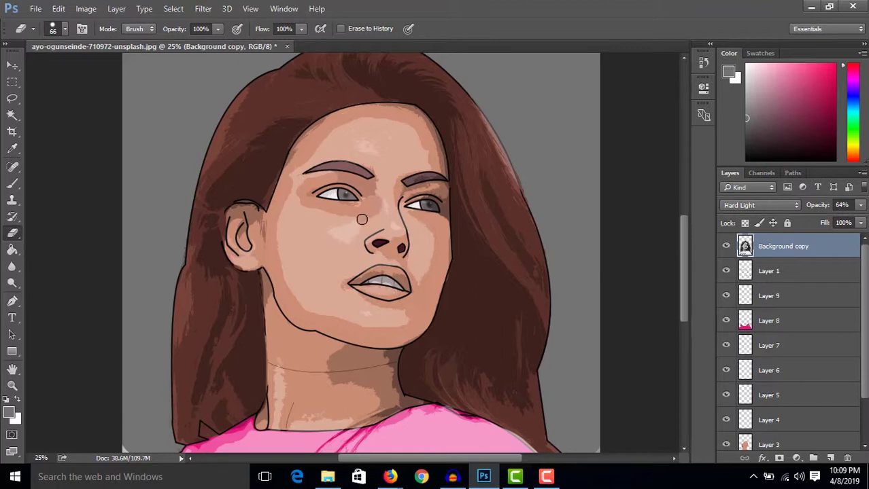
scroll(300, 258, down, 1)
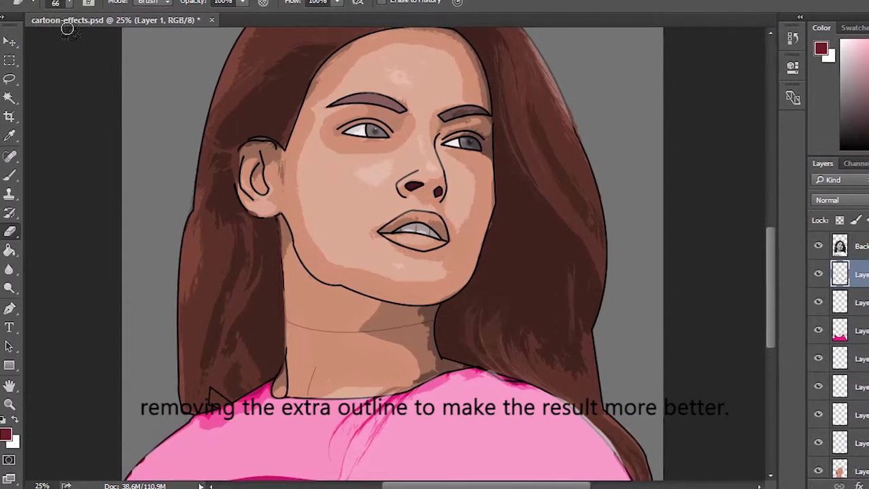
Erase leftover outline bits near the neck and shoulder with a 75 px eraser.
click(68, 3)
double_click(149, 29)
text(75)
key(Return)
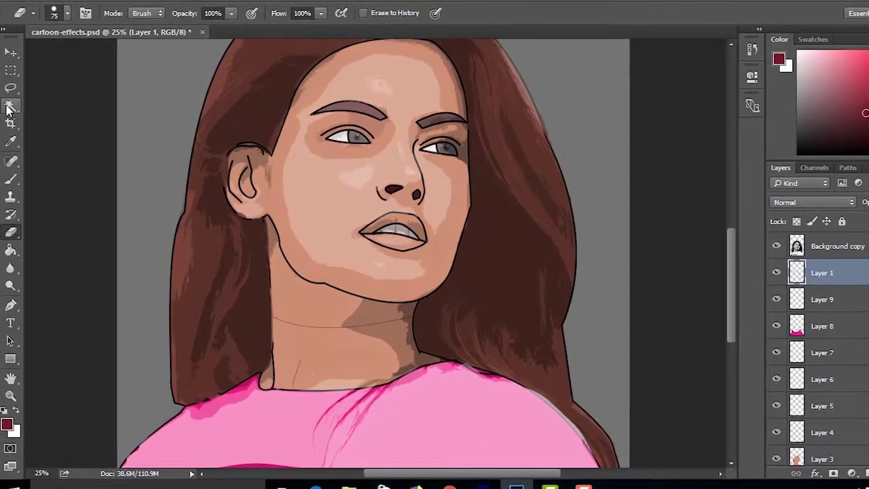
key(w)
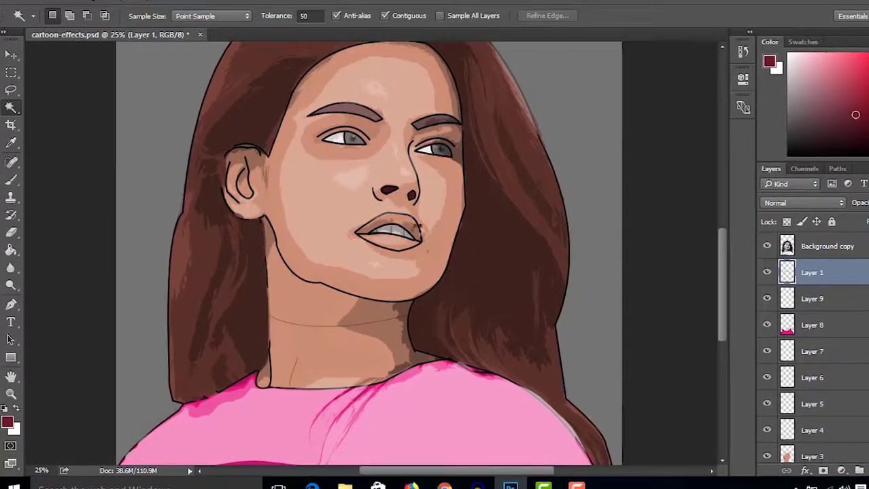
Select the lips, add a new layer, and set the foreground colour to dark maroon #4c161f.
click(411, 231)
key(ctrl+shift+alt+n)
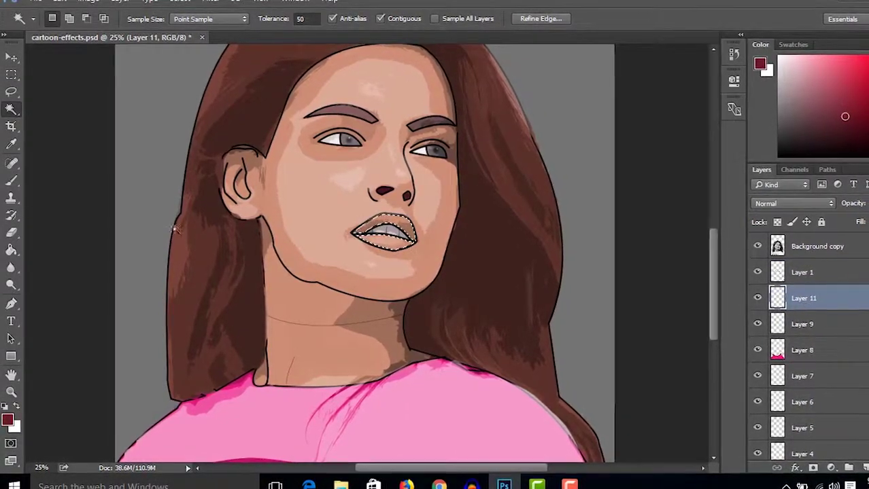
click(11, 144)
click(7, 421)
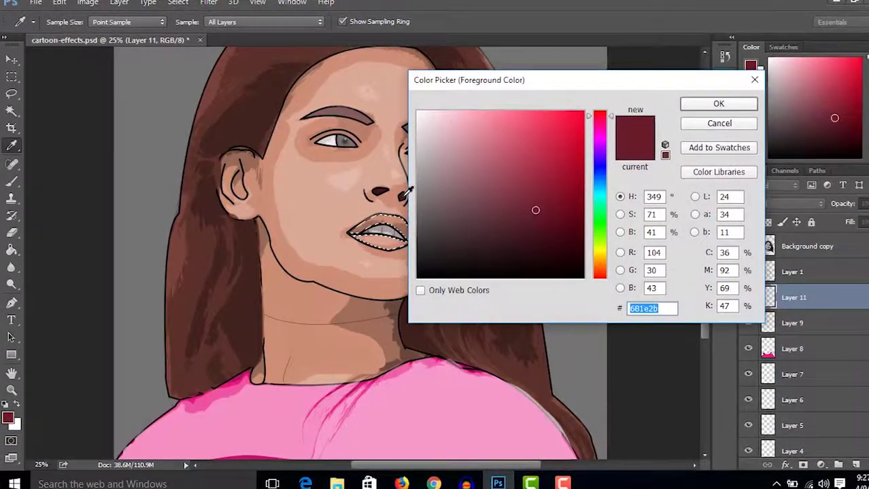
click(402, 191)
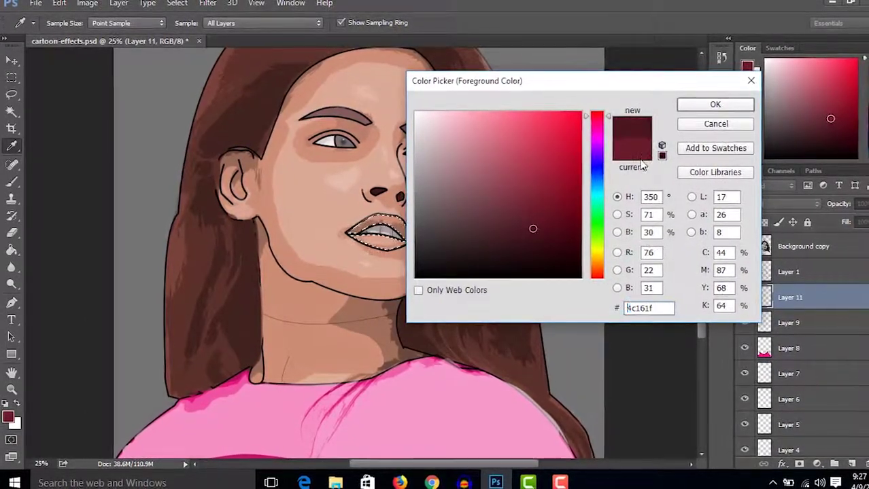
click(688, 106)
key(w)
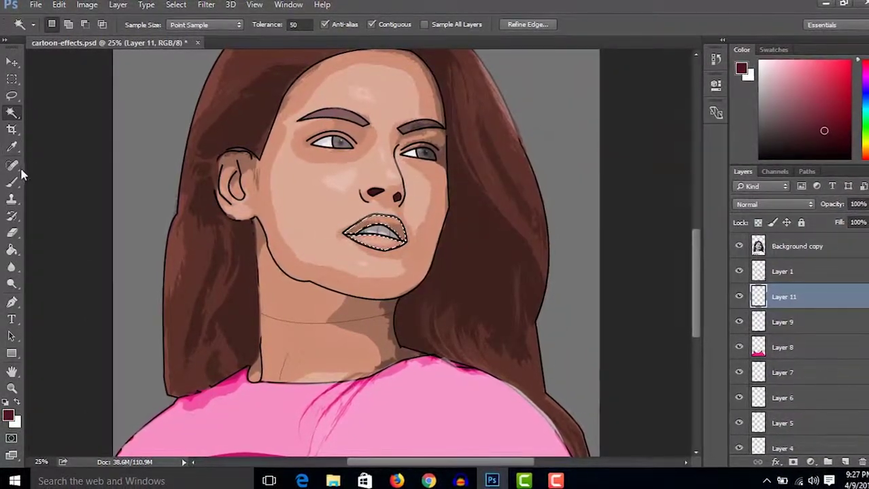
Paint the lip selection maroon with a 94 px brush.
click(11, 182)
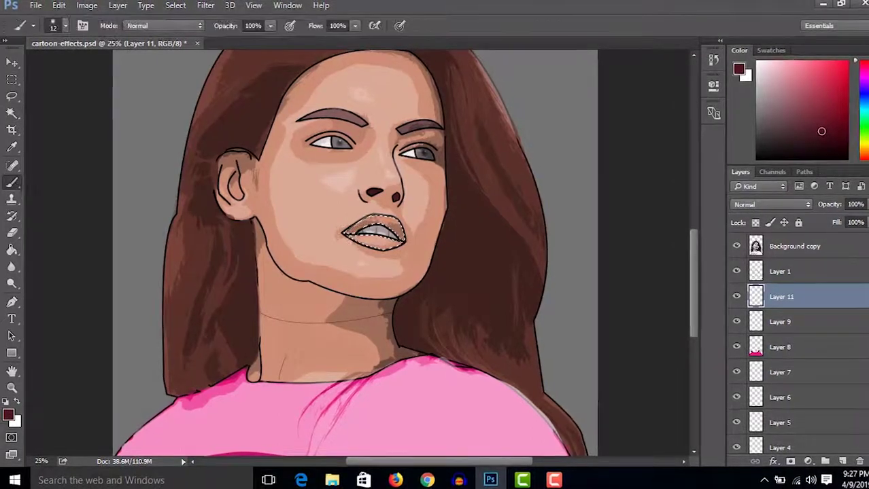
click(65, 26)
key(Return)
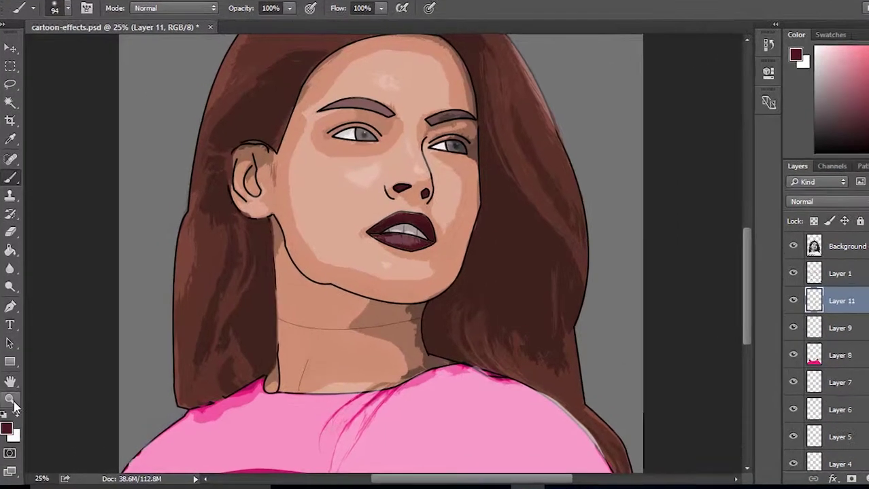
click(12, 385)
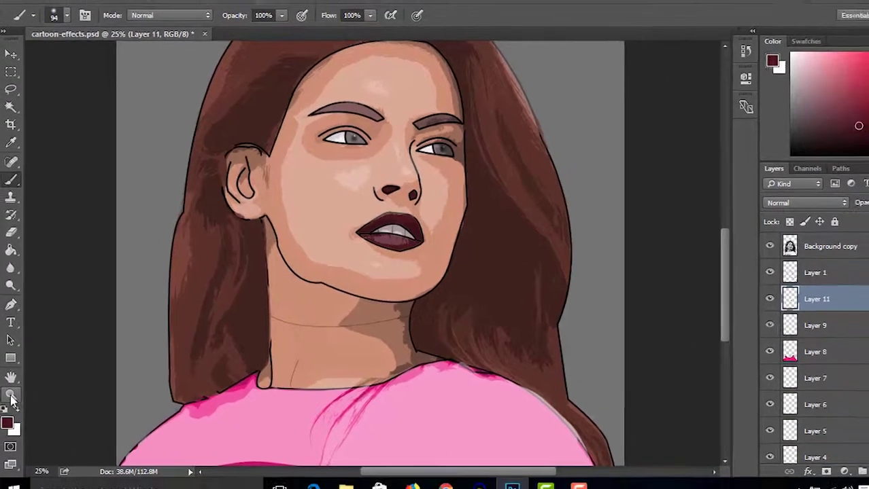
alt+click(373, 255)
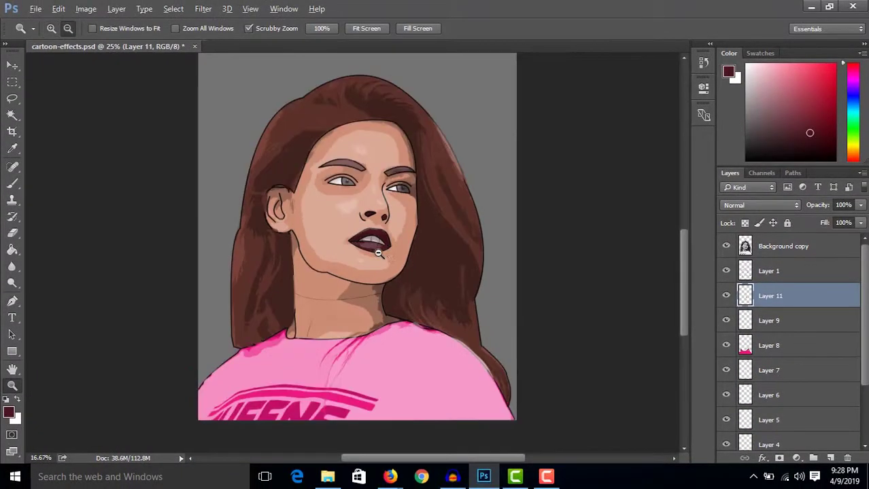